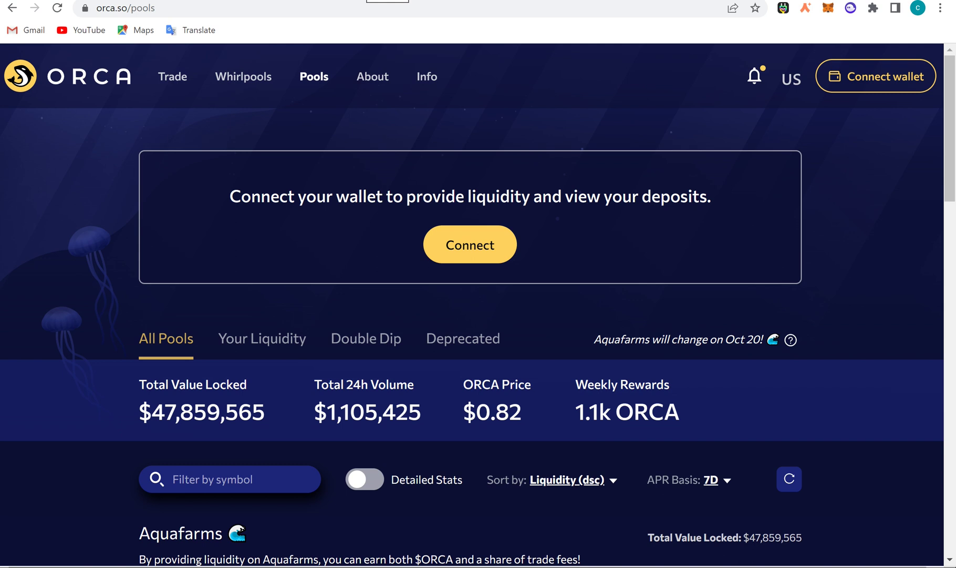
scroll(472, 315, "down", 5)
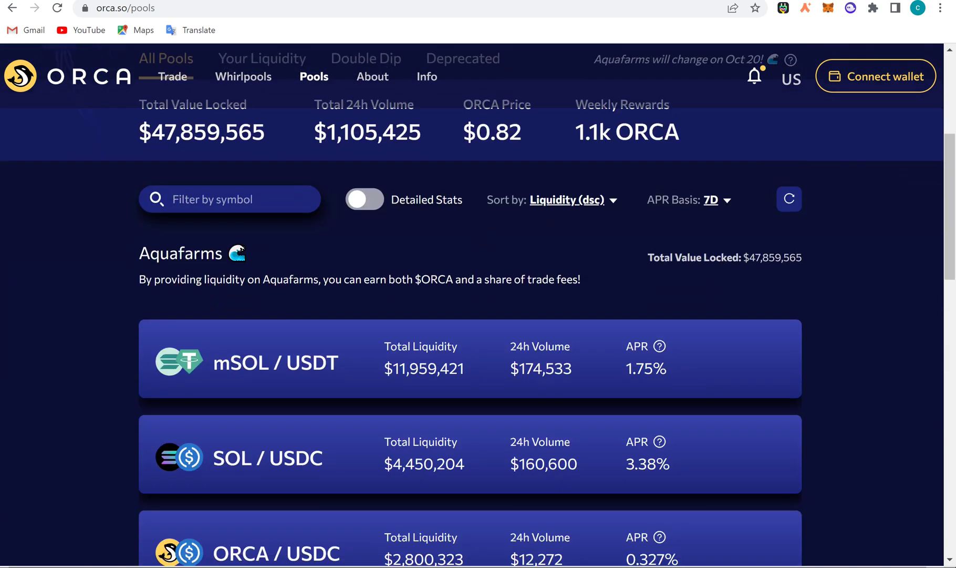
scroll(473, 315, "down", 3)
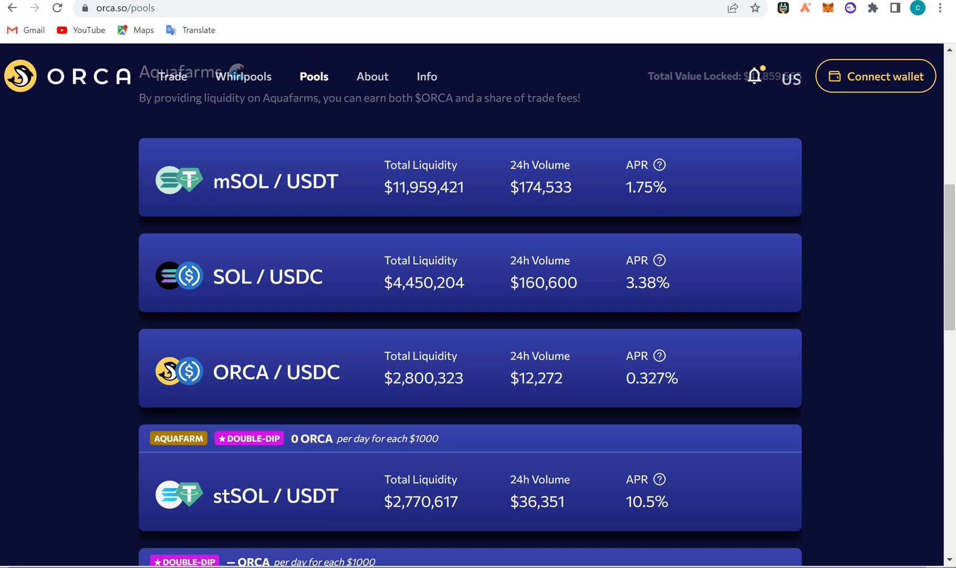
key("ctrl+t")
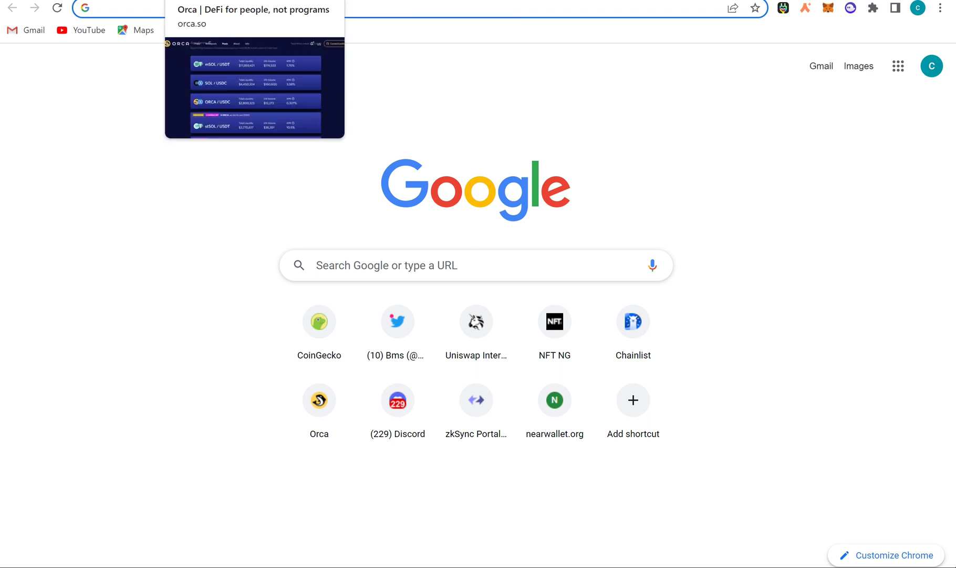
key("ctrl+w")
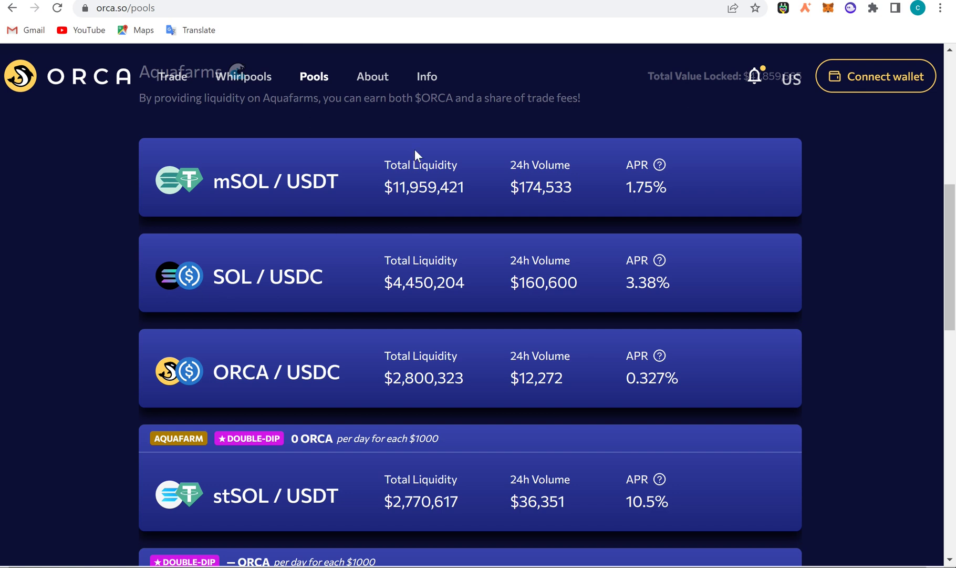
- Search the web for "liquidity pool meaning" in a new browser tab
key("ctrl+t")
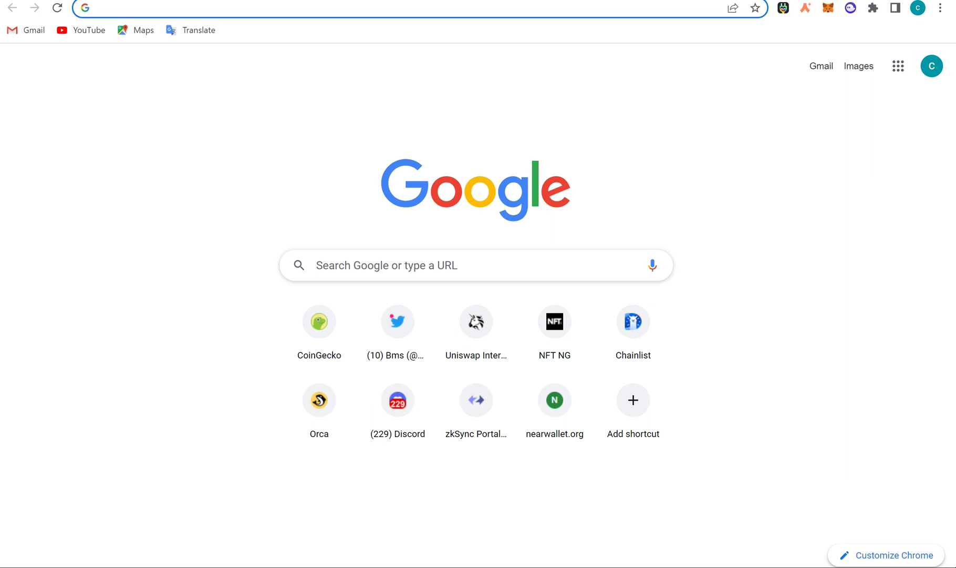
type("liqui")
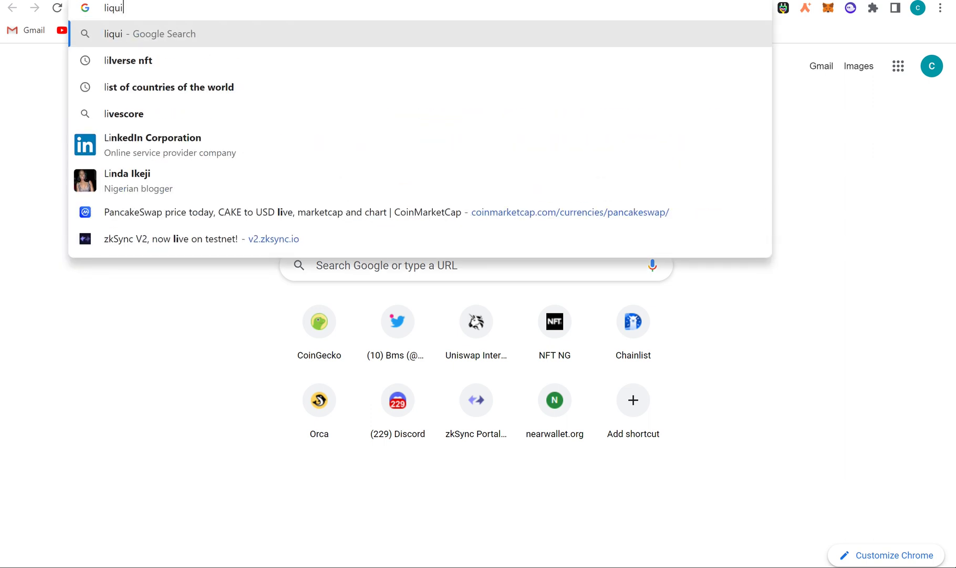
type("dity p")
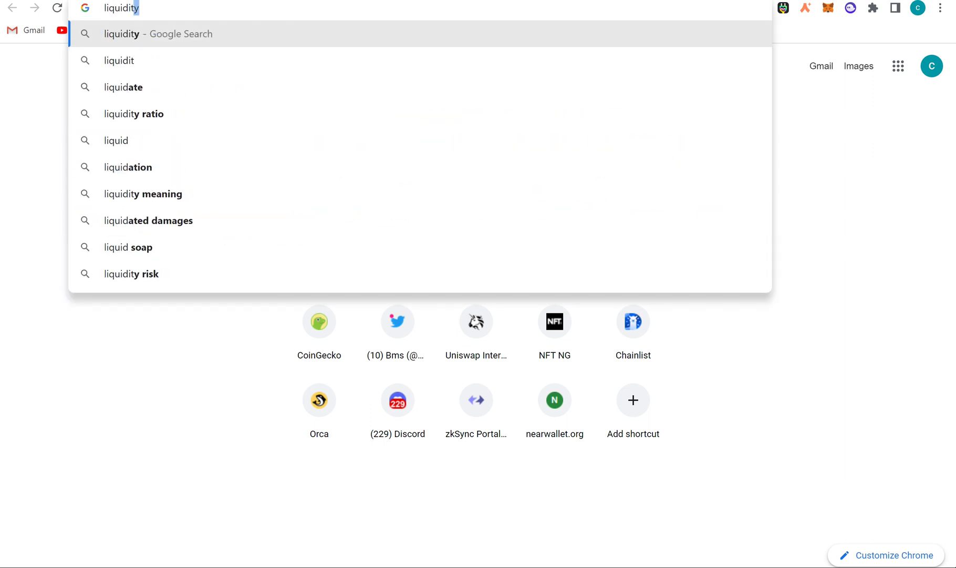
type("ool")
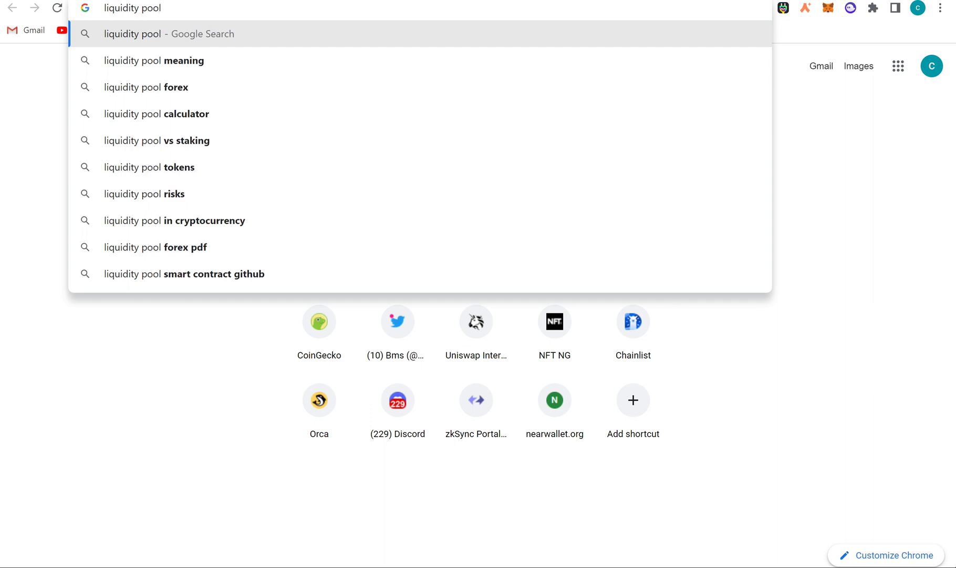
left_click(168, 61)
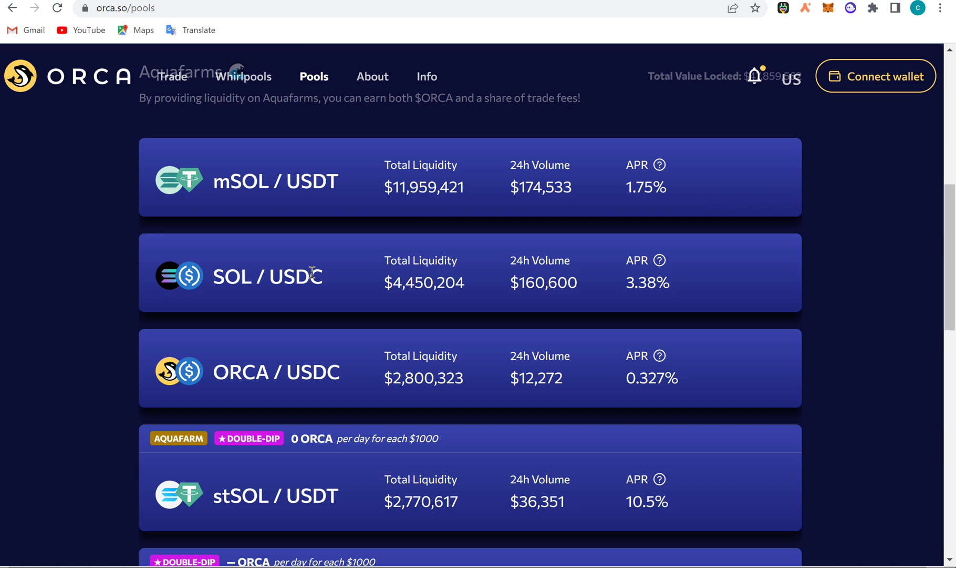
- Examine the APR, liquidity and volume of the Aquafarms pools, including SOL / USDC and stSOL / USDT
mouse_move(653, 270)
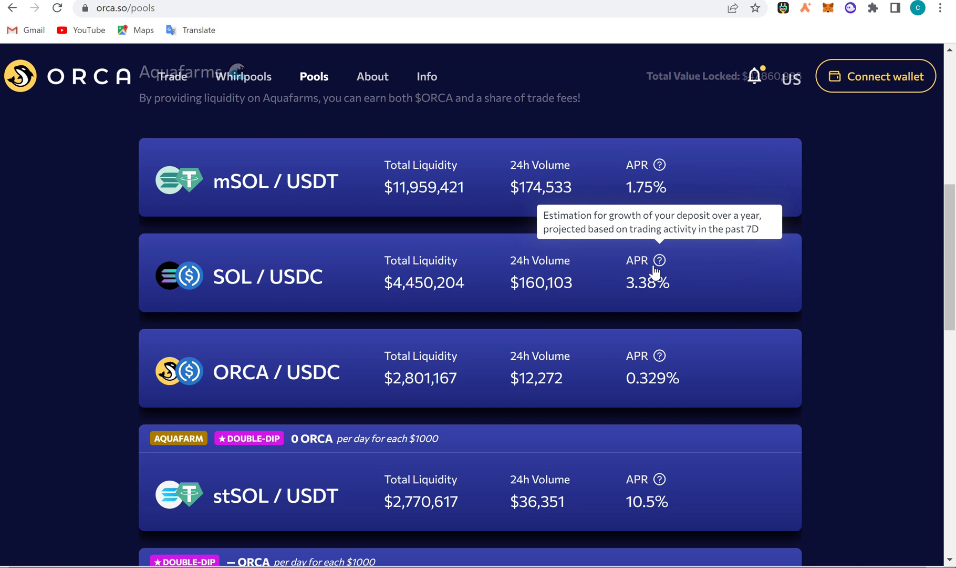
mouse_move(651, 486)
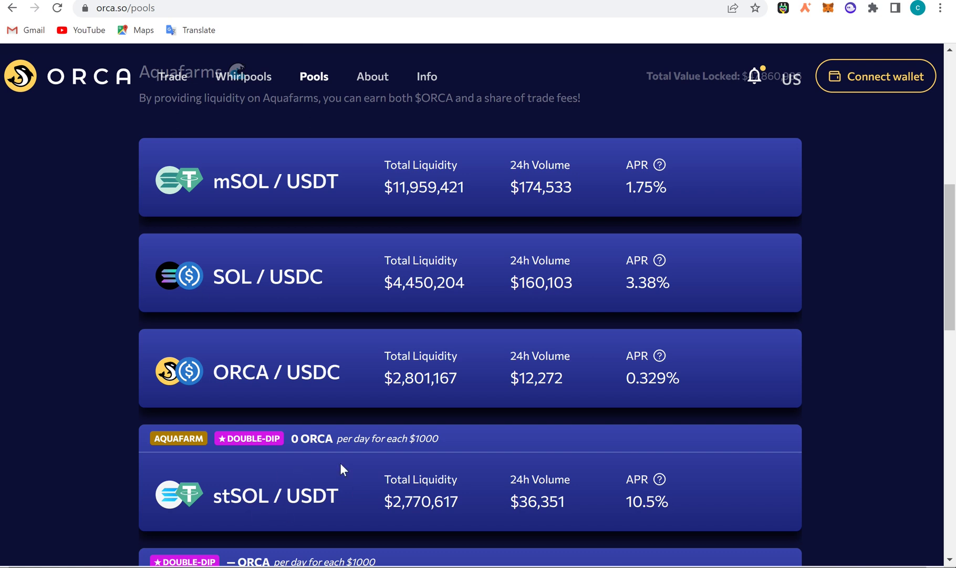
scroll(340, 463, "down", 5)
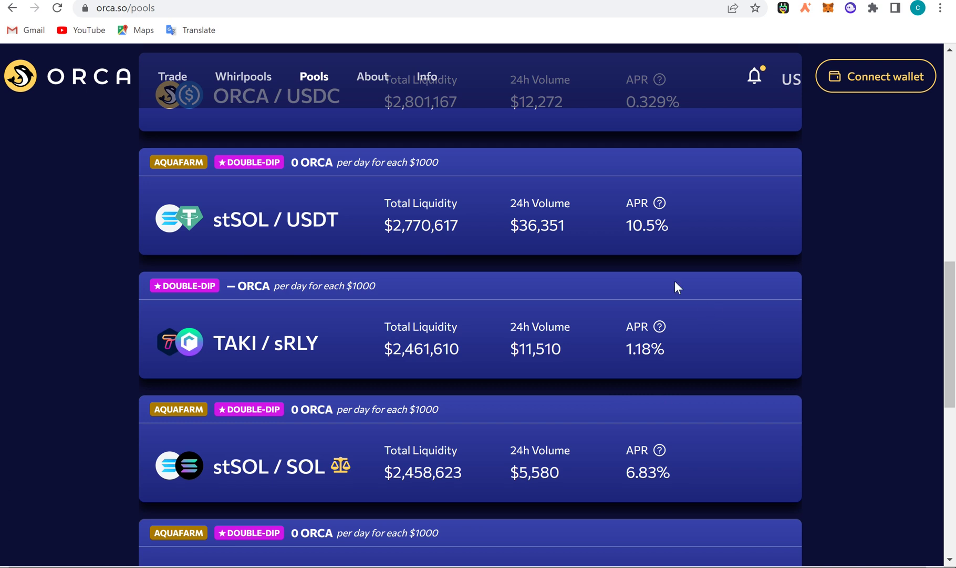
scroll(666, 278, "up", 4)
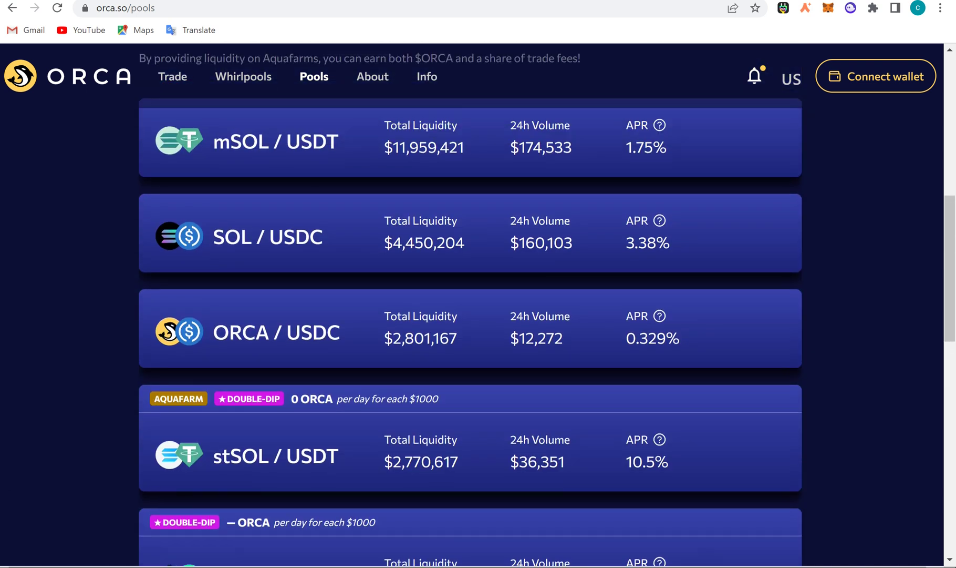
scroll(531, 213, "up", 2)
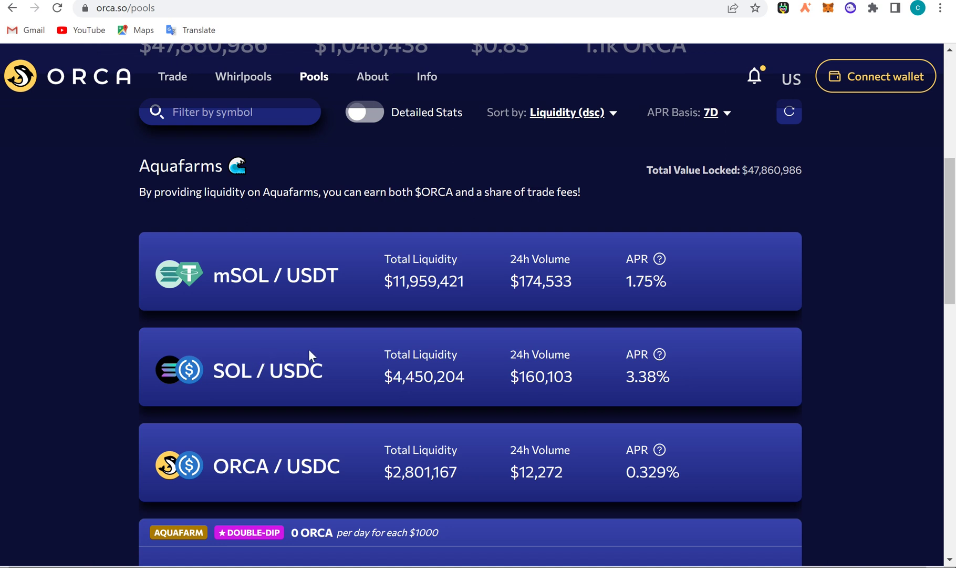
scroll(663, 456, "down", 4)
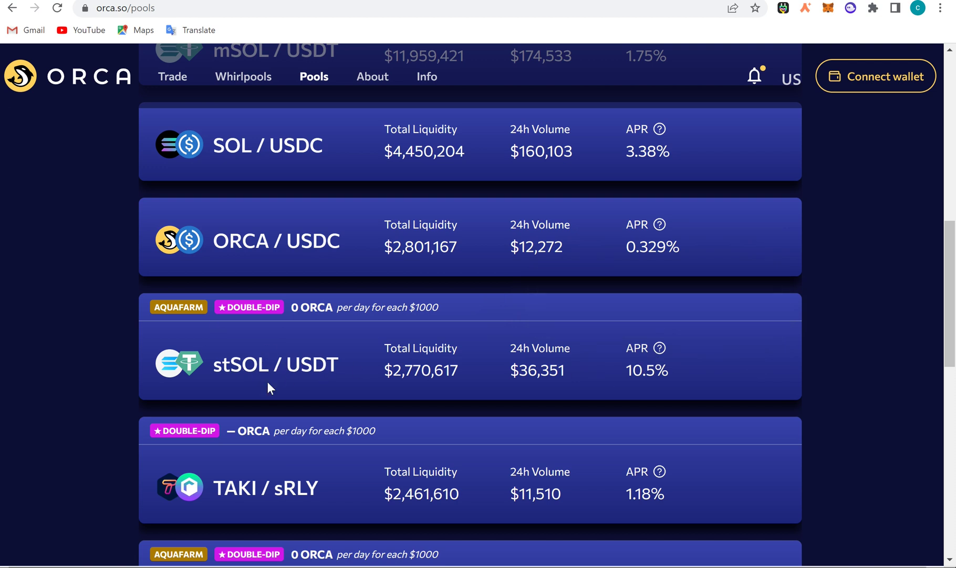
mouse_move(658, 360)
scroll(165, 413, "up", 10)
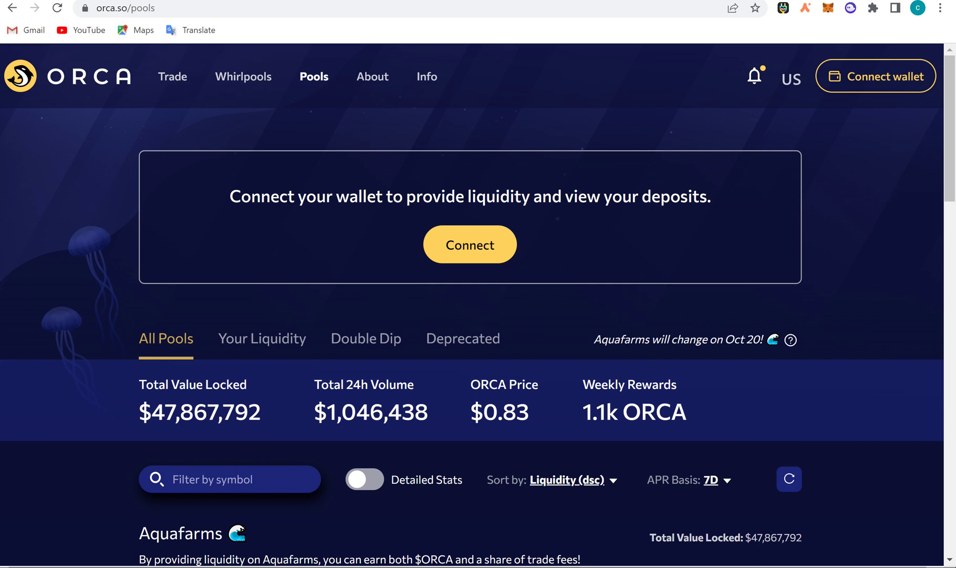
- Connect the Phantom wallet to Orca and approve the site's connection request
key("ctrl+Tab")
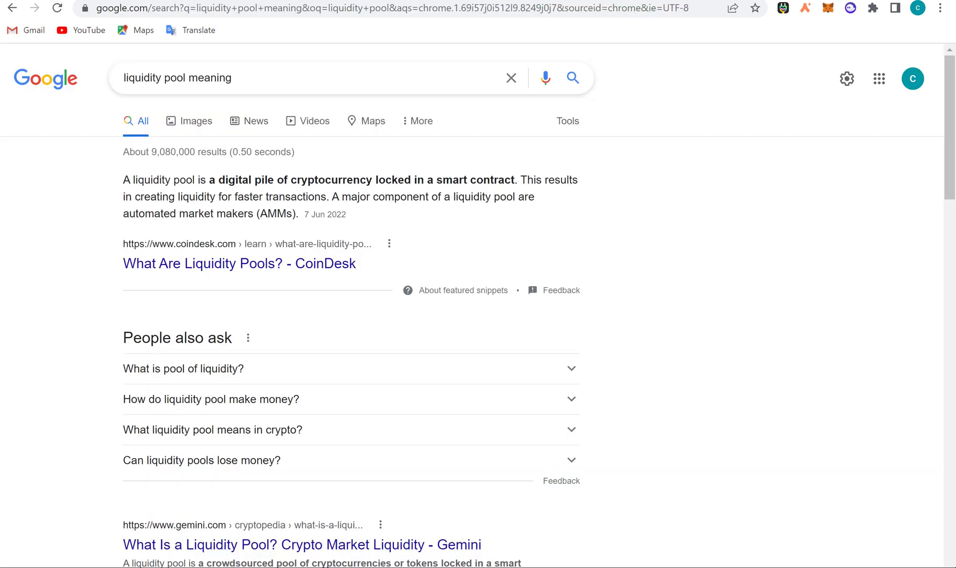
key("ctrl+Tab")
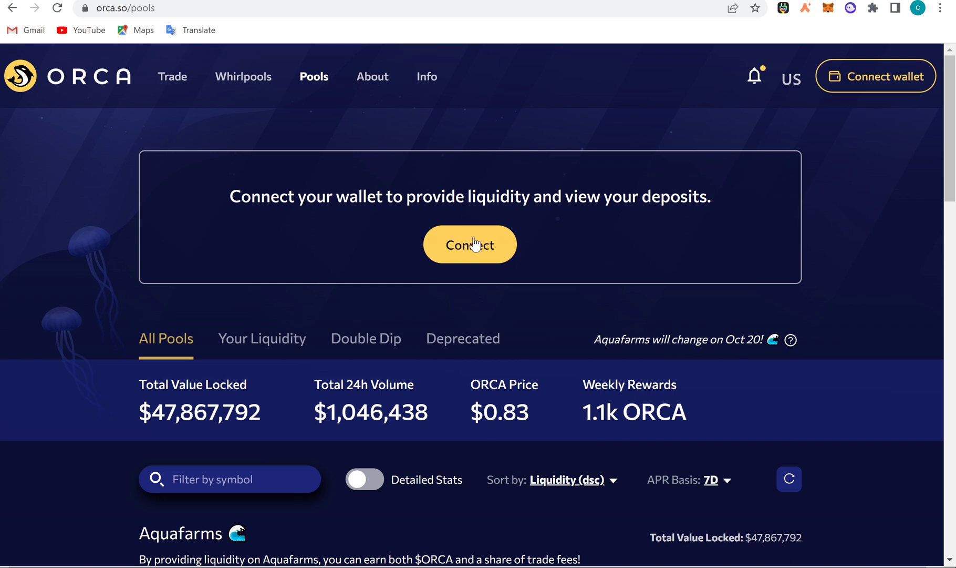
left_click(469, 245)
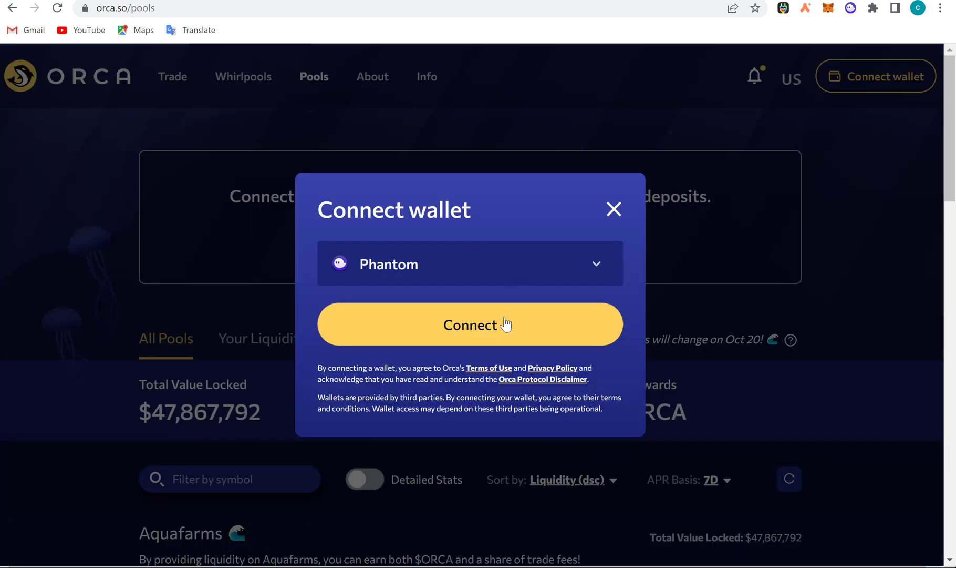
left_click(504, 325)
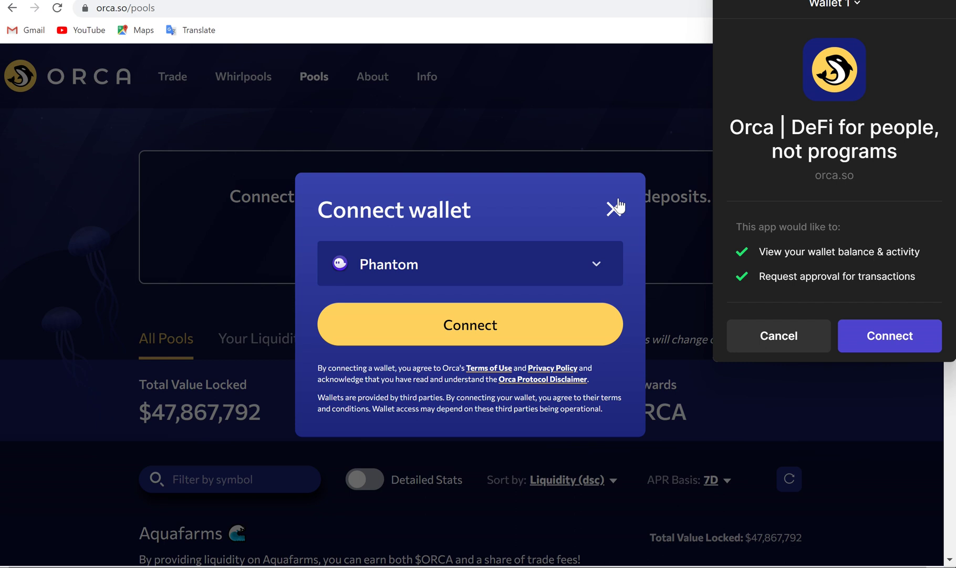
left_click(905, 336)
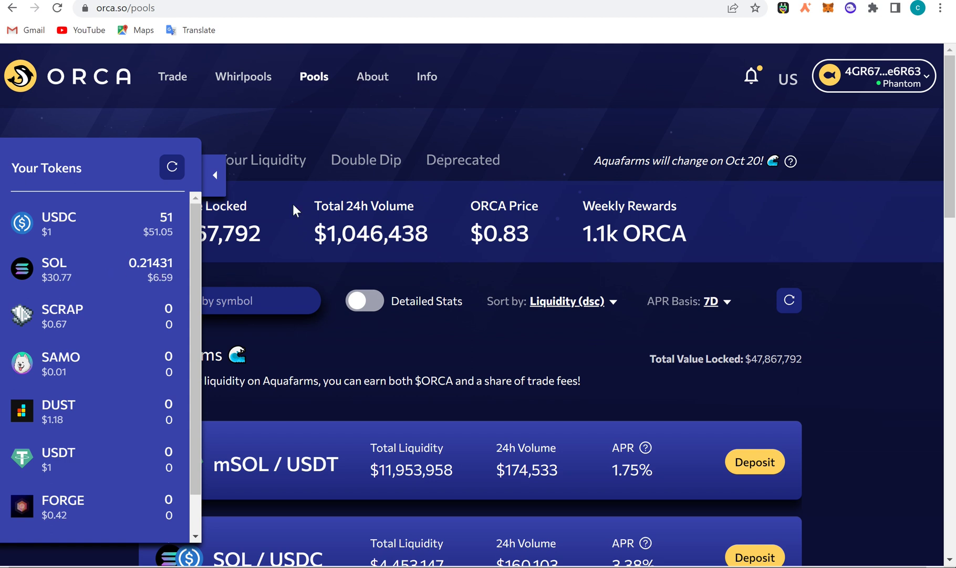
- Start a liquidity deposit for the SOL / USDC pool and fill in the maximum available SOL amount
scroll(392, 242, "down", 3)
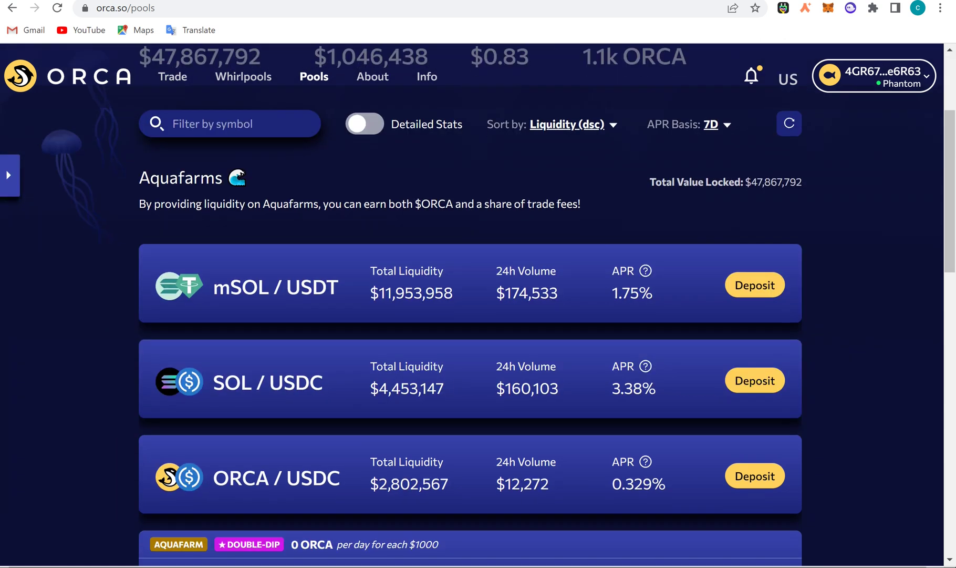
left_click(763, 382)
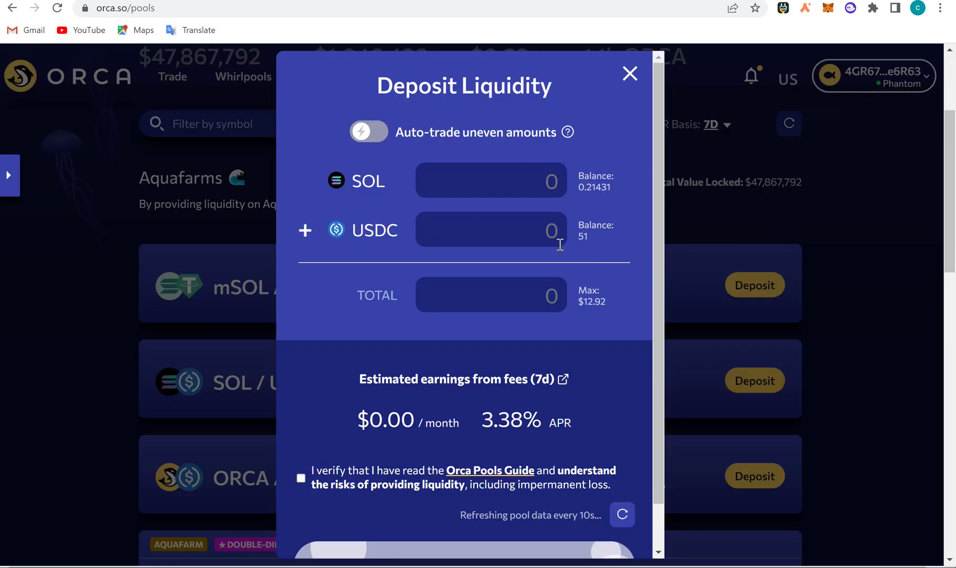
left_click(594, 188)
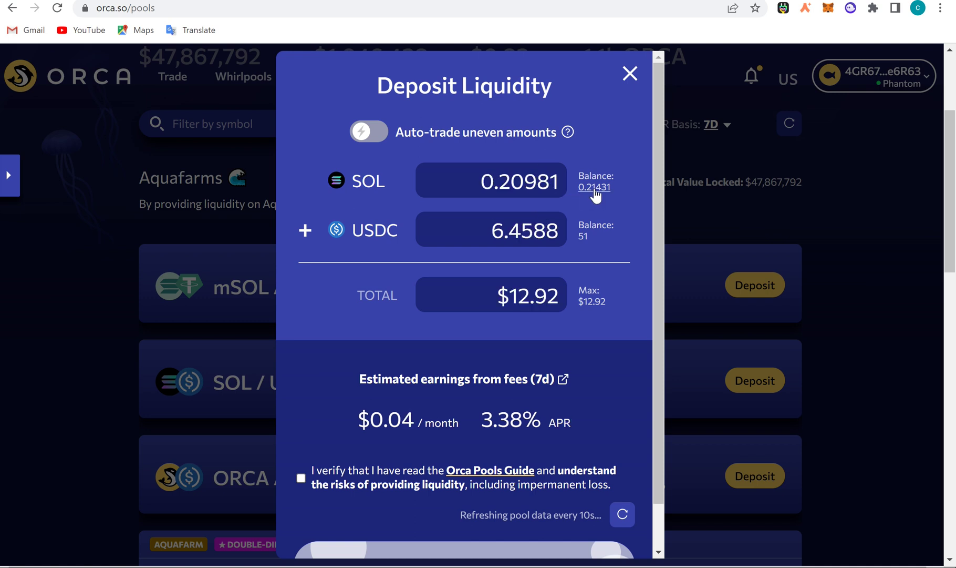
- Set the SOL deposit amount to 0.1 and accept the statement about the Orca Pools Guide and liquidity risks
left_click(519, 182)
key("Delete")
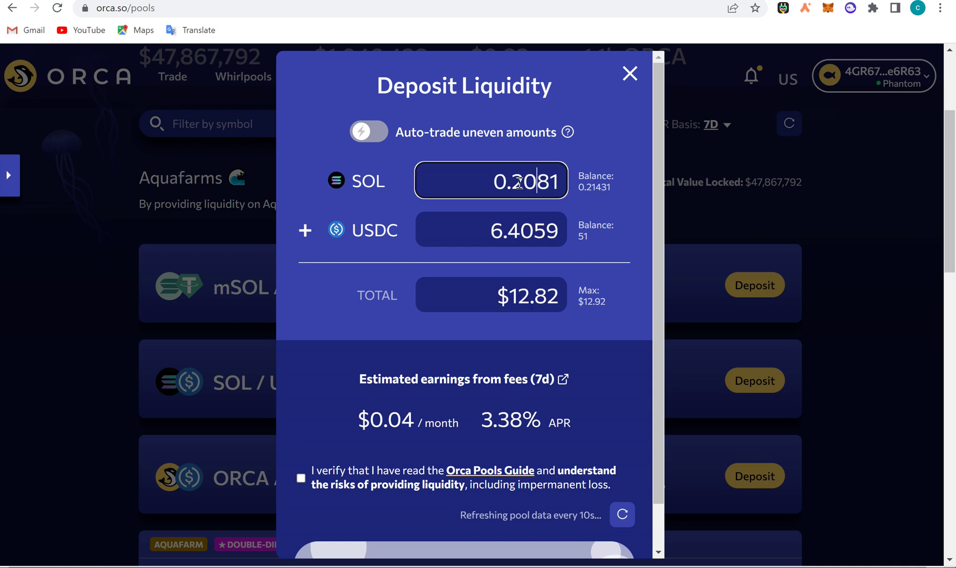
key("BackSpace")
key("Delete")
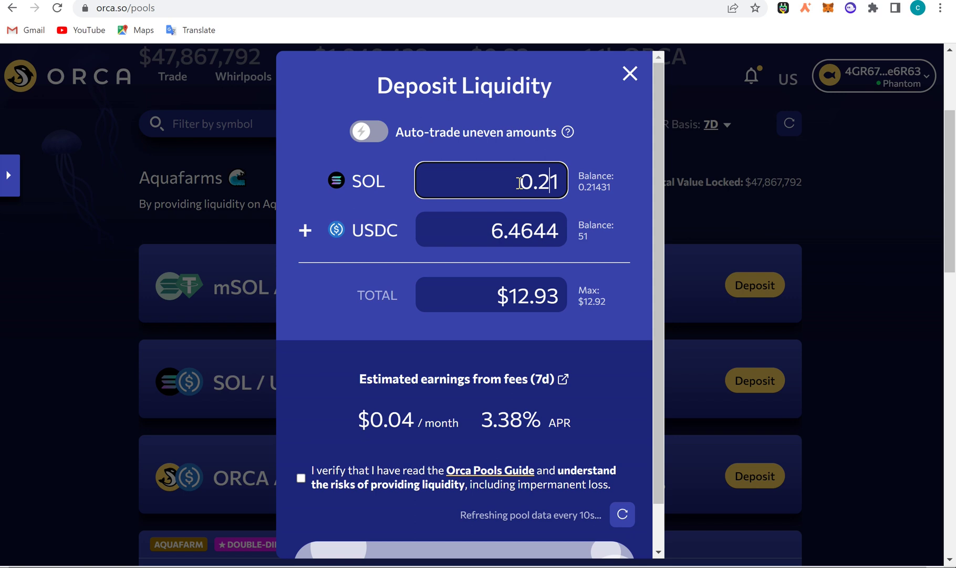
key("BackSpace")
key("Delete")
type("1")
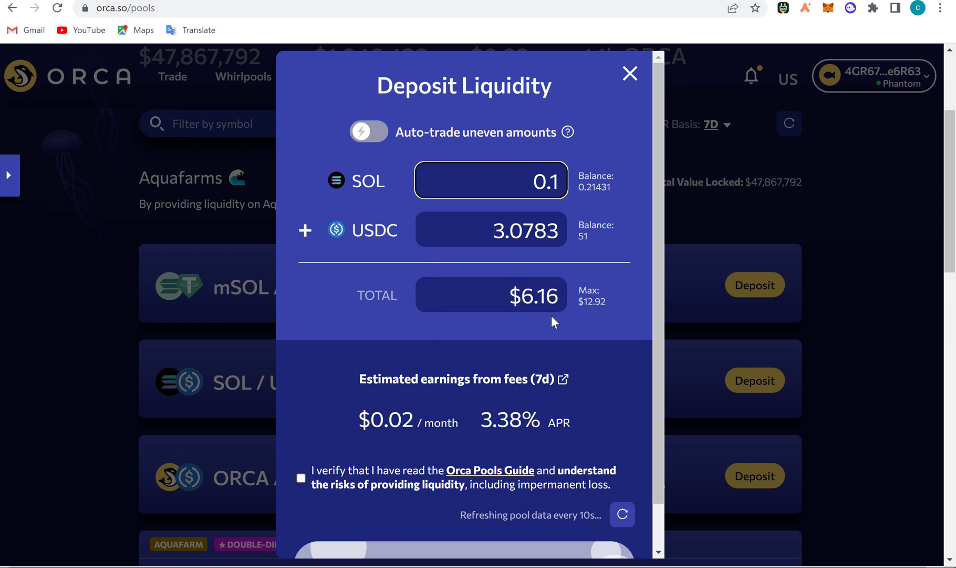
scroll(556, 322, "down", 1)
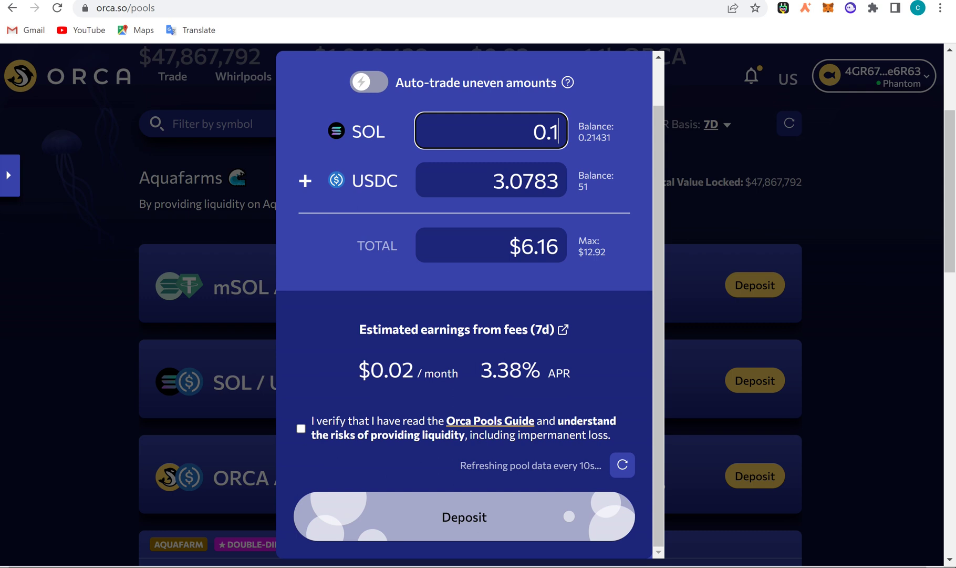
left_click(301, 428)
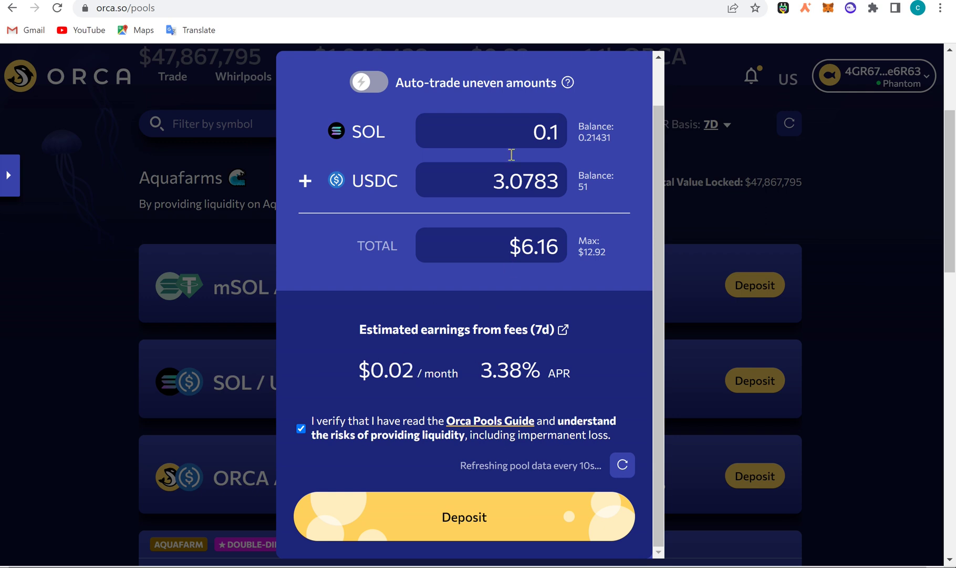
- Preview the estimated monthly earnings for a 100 SOL deposit and close the deposit form without depositing
double_click(558, 131)
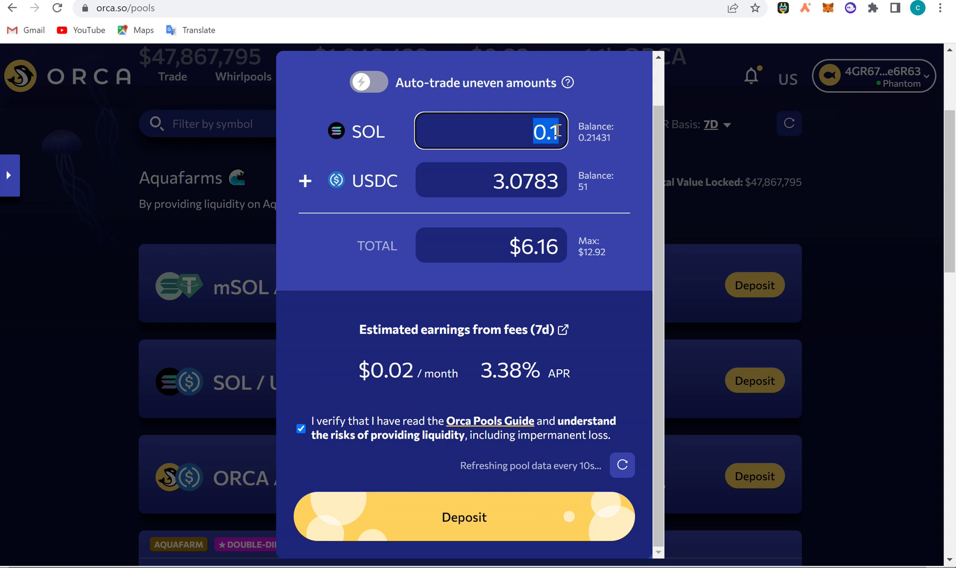
type("100")
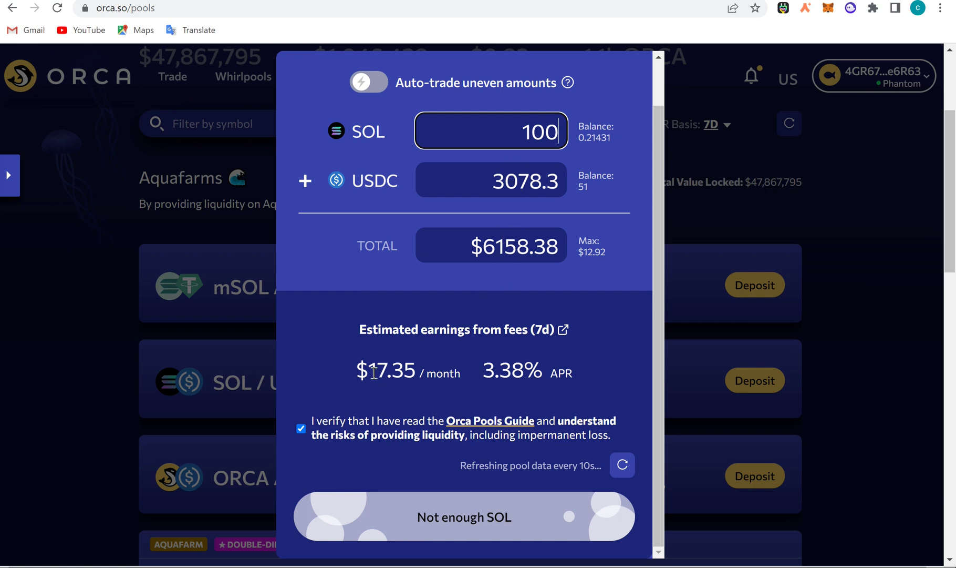
left_click(101, 326)
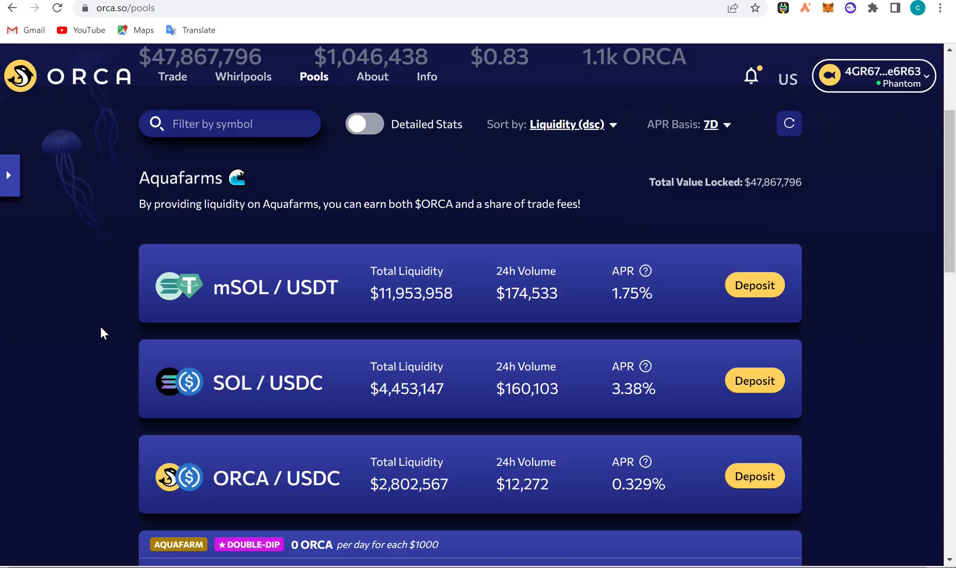
- Preview the estimated earnings for depositing 100 stSOL in the stSOL / USDT pool and close the form without depositing
scroll(456, 434, "down", 8)
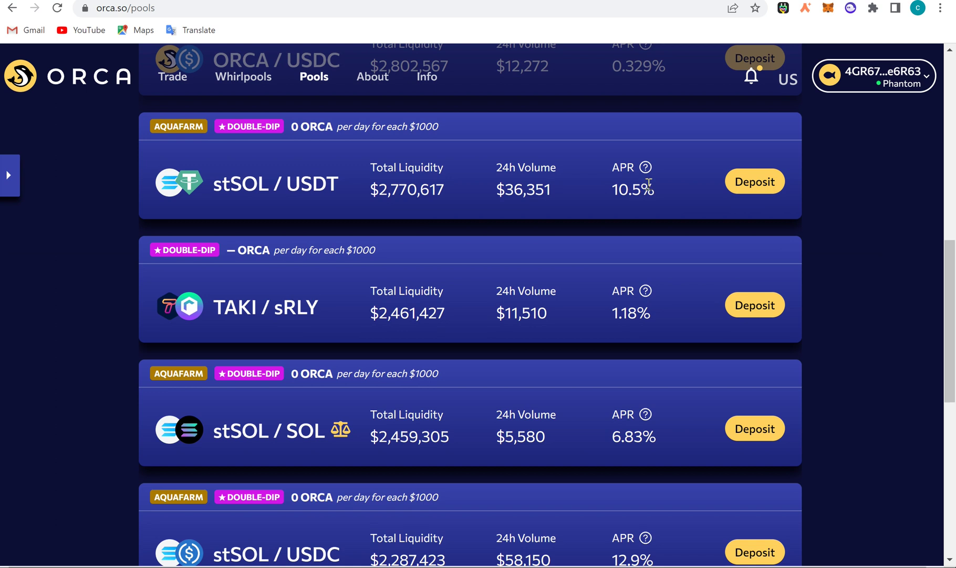
left_click(738, 182)
left_click(496, 173)
type("100")
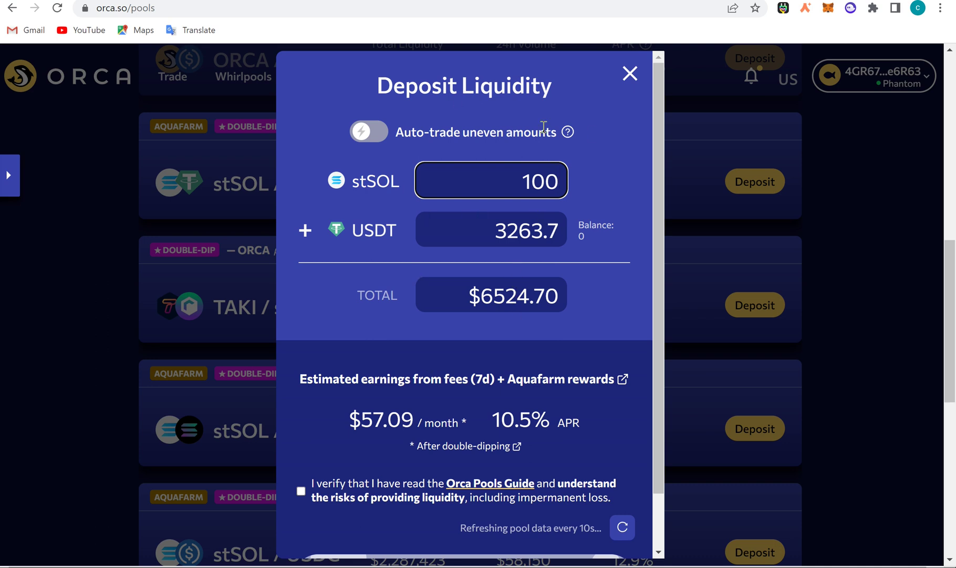
left_click(630, 76)
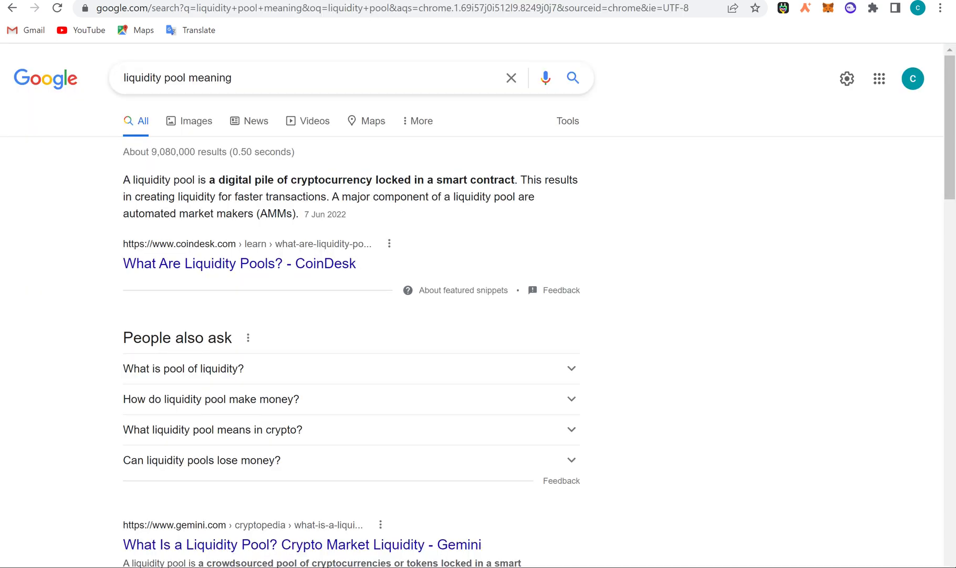
- Open the 1inch swap app at app.1inch.io in a new browser tab
key("ctrl+t")
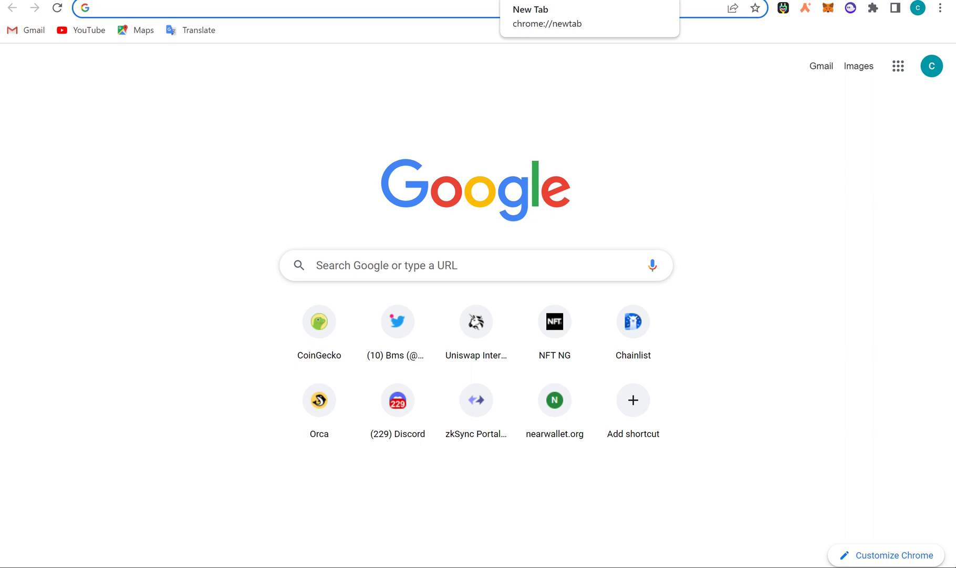
type("1inch")
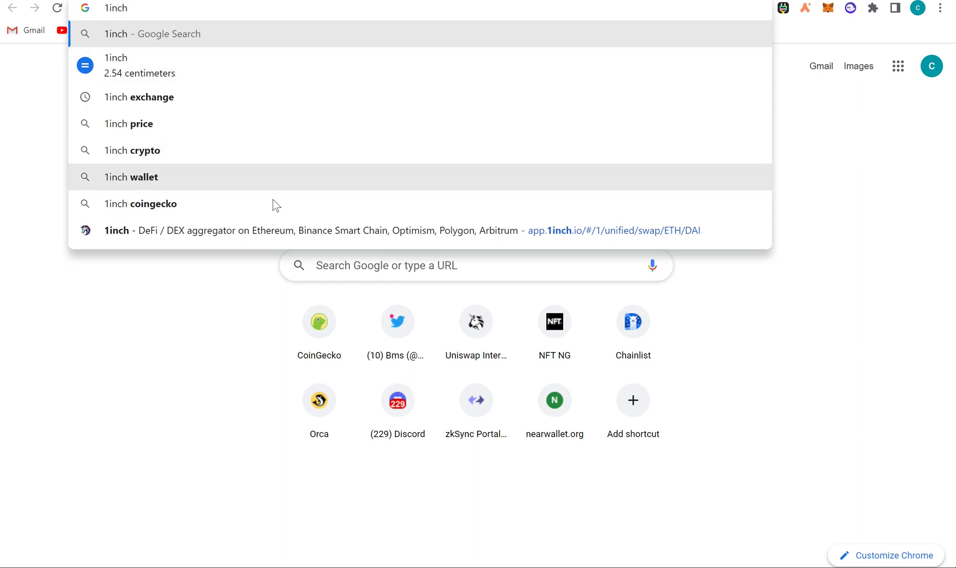
left_click(282, 230)
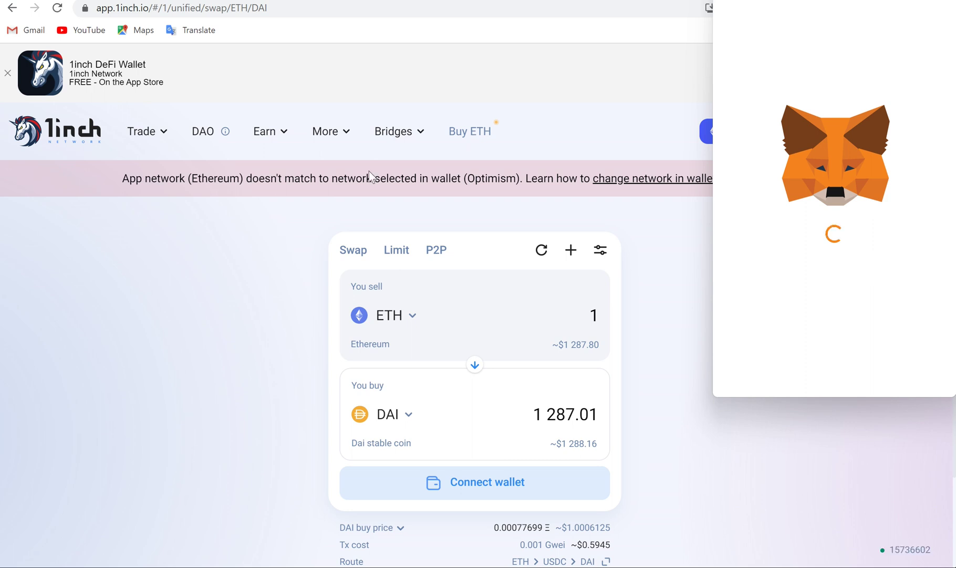
- Unlock MetaMask by entering the wallet password and connect Account 1 to the 1inch site
type("••")
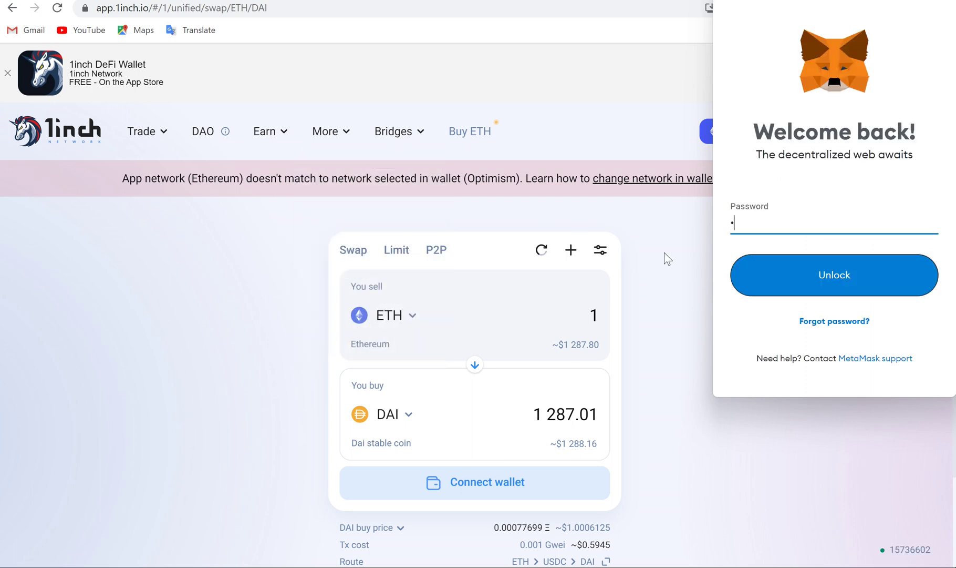
type("•••••••••")
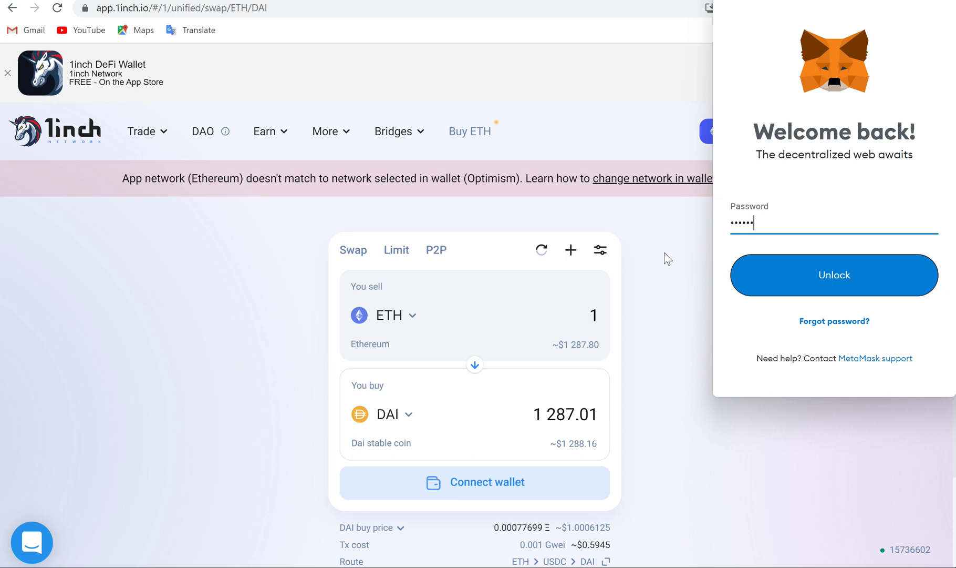
key("Return")
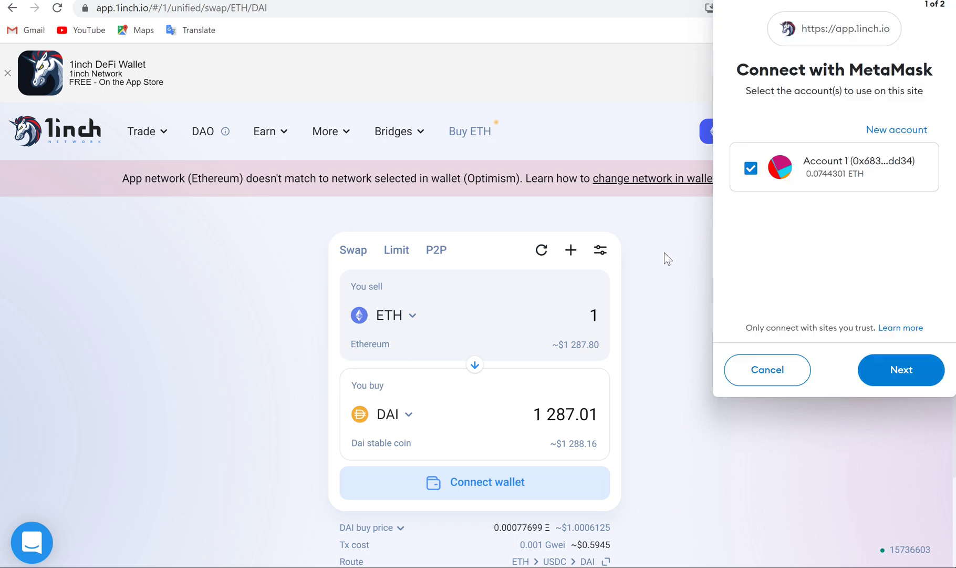
left_click(905, 379)
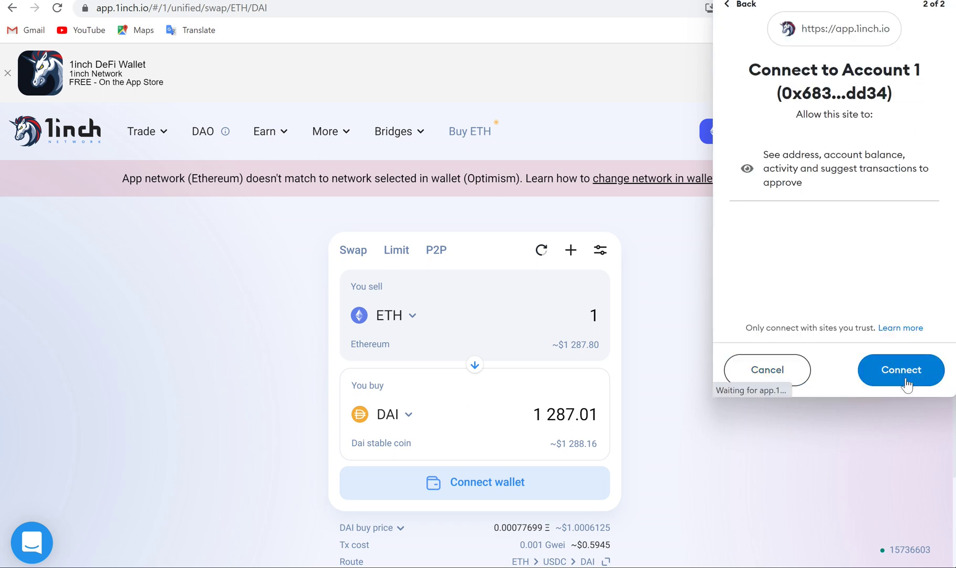
left_click(905, 382)
- Open the 1inch Pools page among the earning options
mouse_move(261, 131)
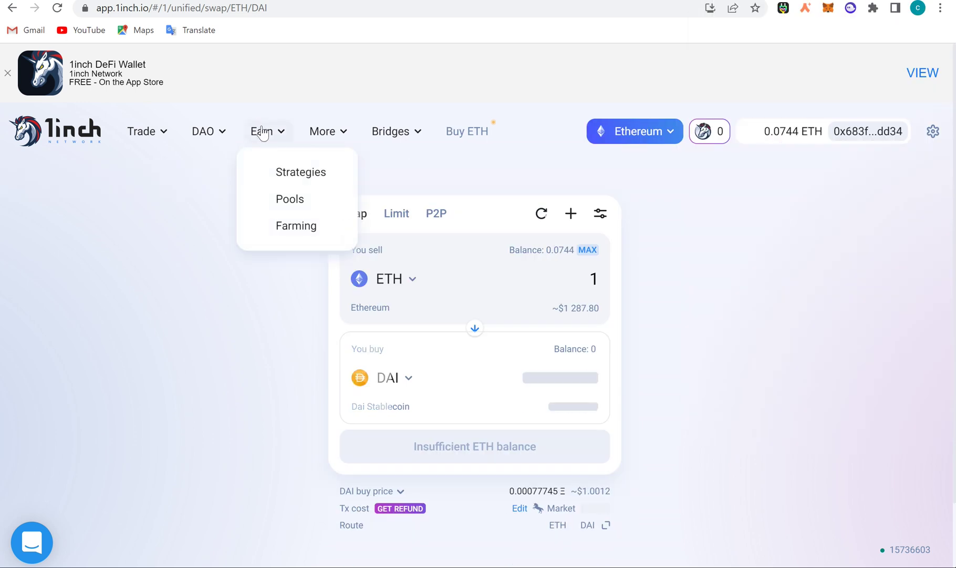
left_click(302, 203)
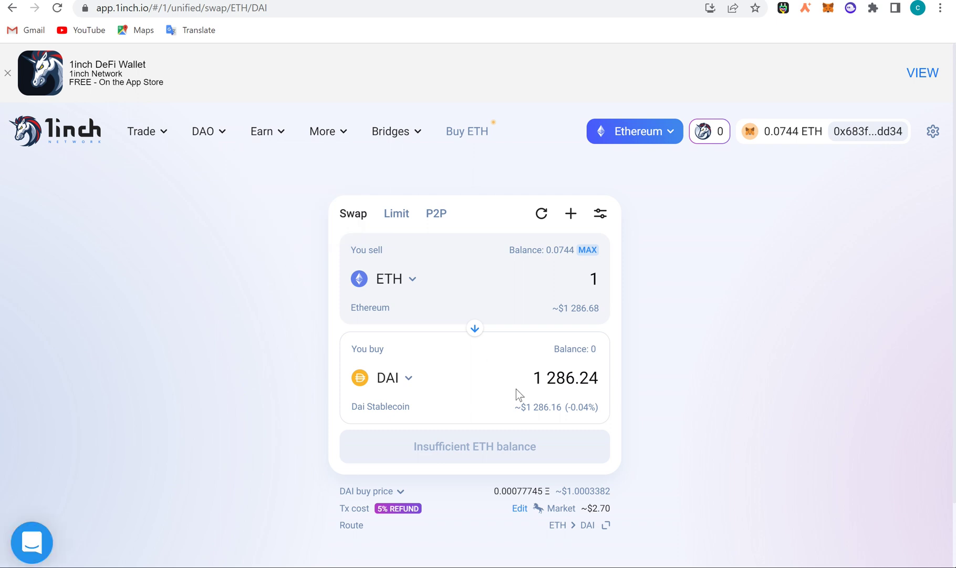
mouse_move(269, 134)
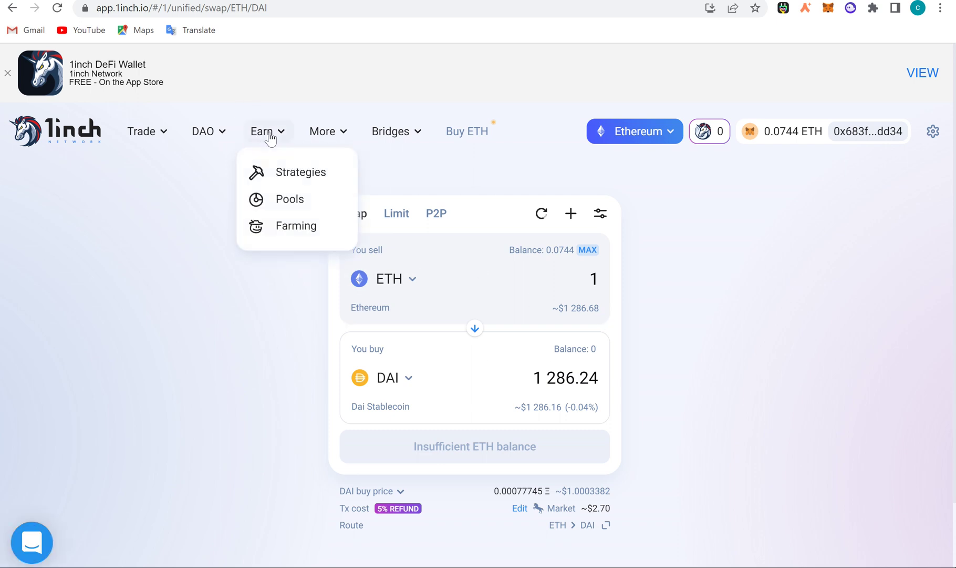
left_click(292, 208)
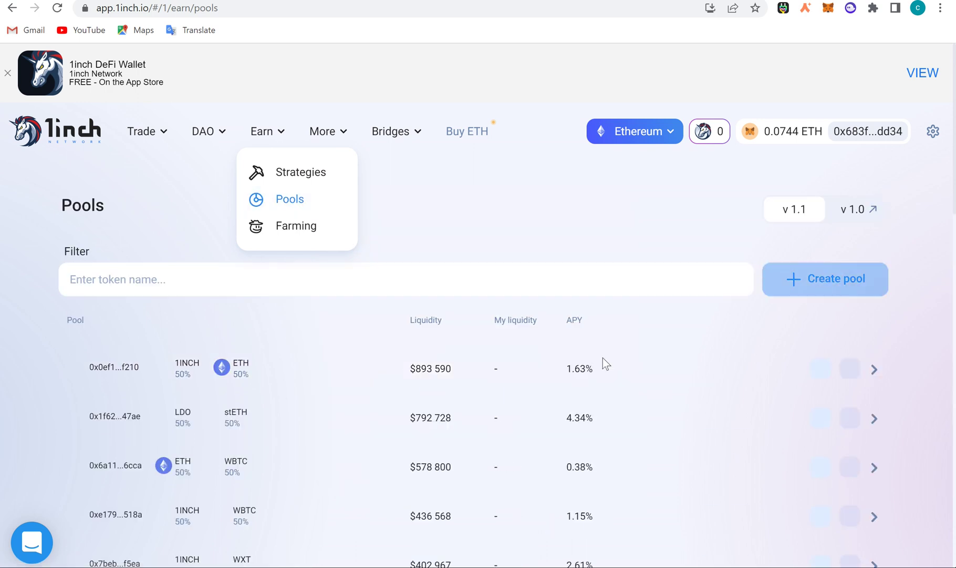
- Examine the pool APY details of several listed 1inch pools, including 1INCH / ETH, LDO / stETH and ETH / VERI
mouse_move(276, 132)
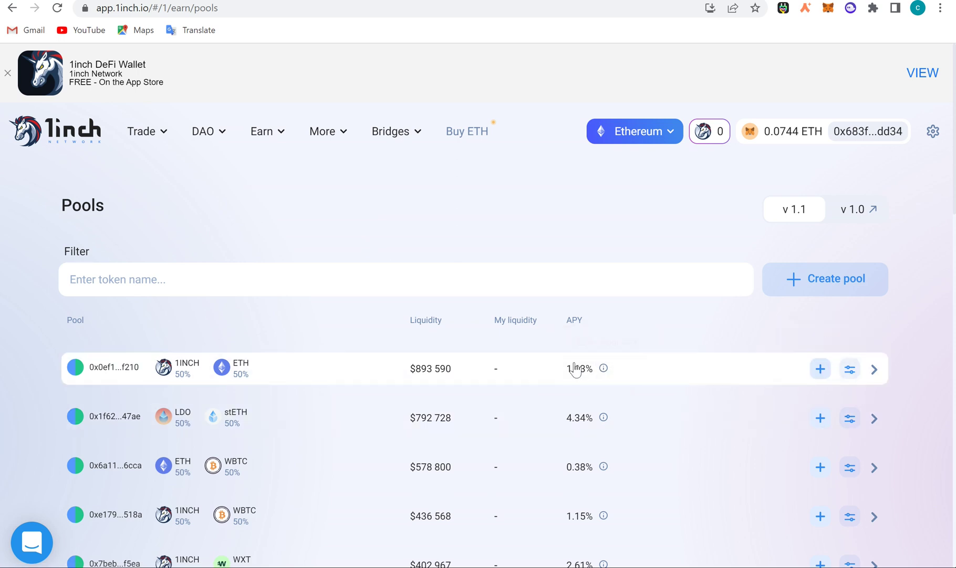
mouse_move(603, 371)
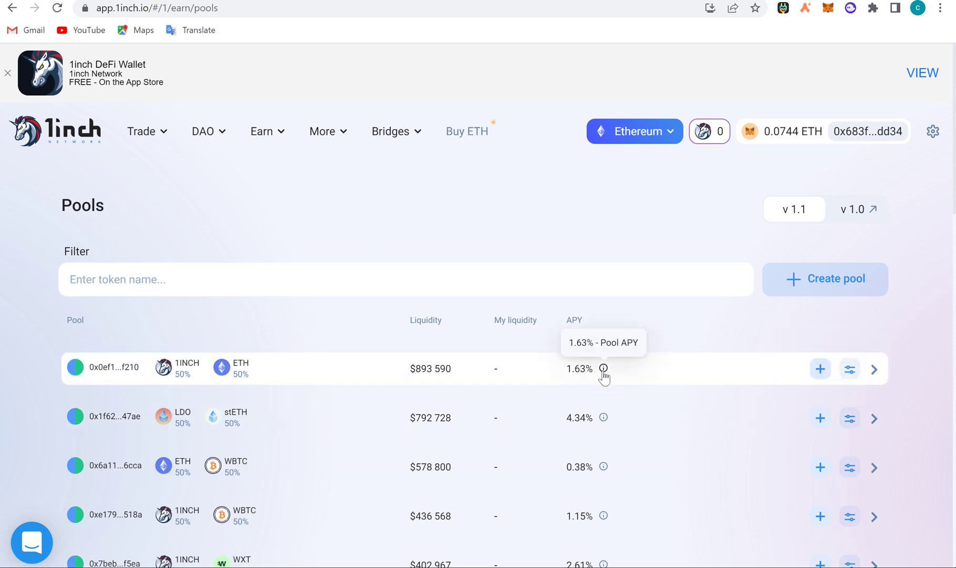
mouse_move(602, 424)
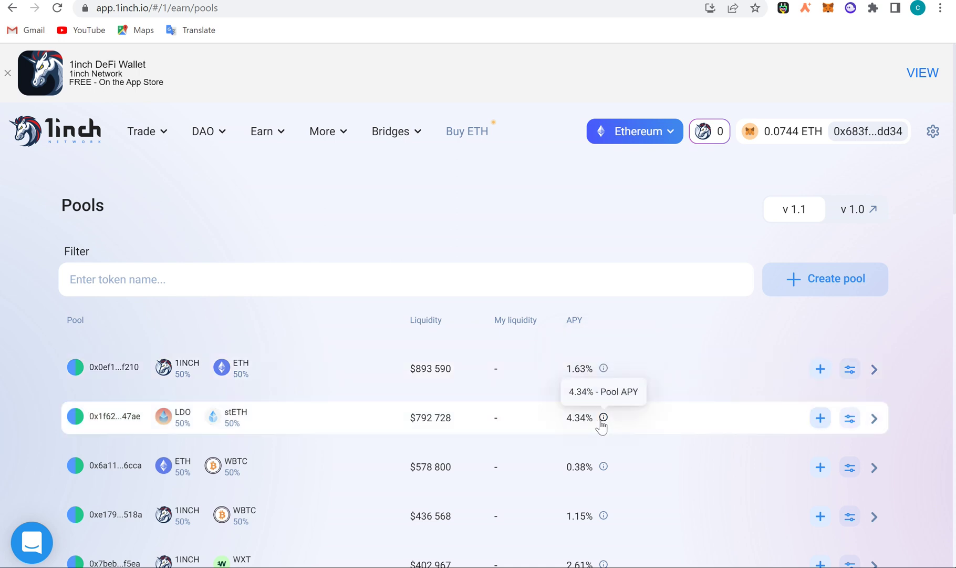
scroll(627, 533, "down", 3)
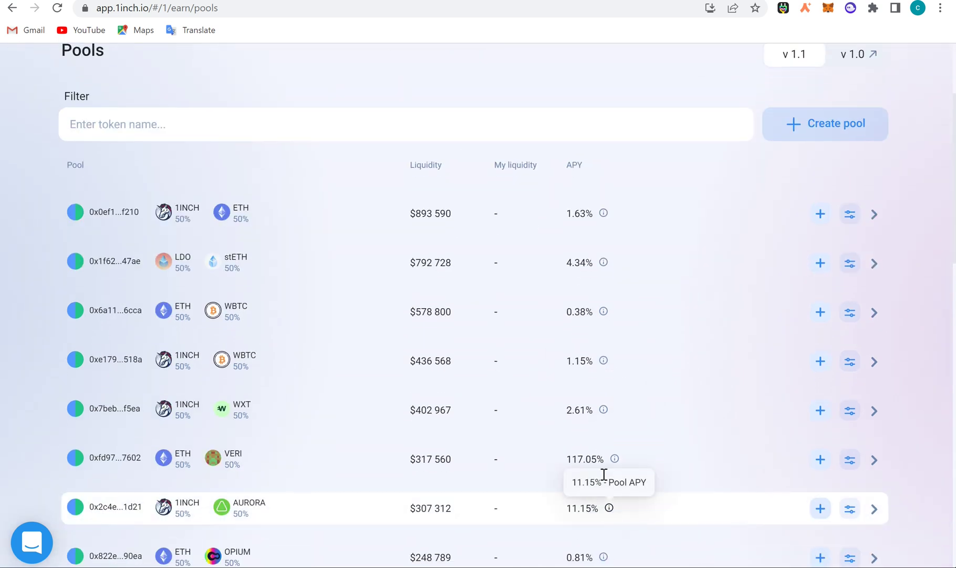
mouse_move(614, 460)
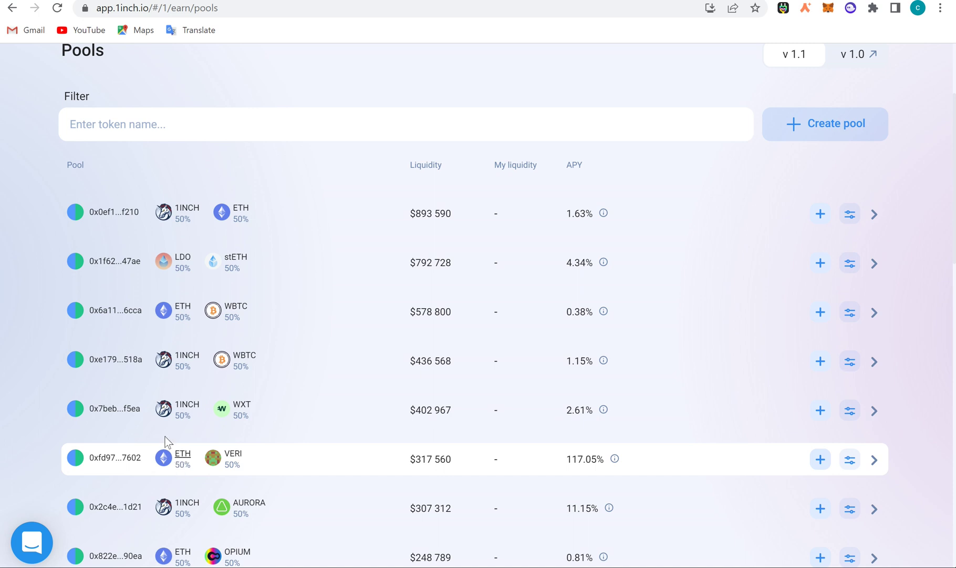
- Preview the amounts needed to mint 100 LP tokens in the ETH / VERI pool and close the form without providing liquidity
left_click(819, 460)
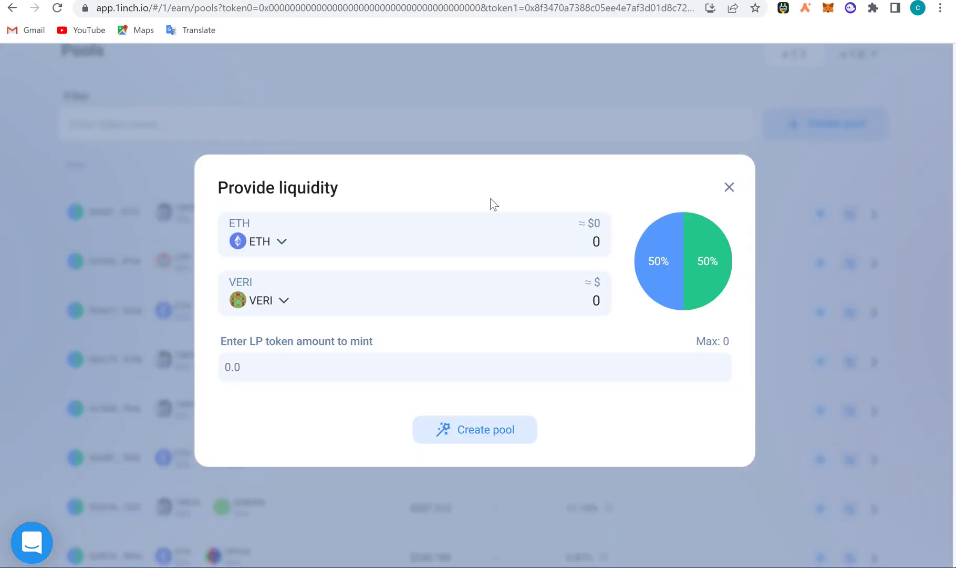
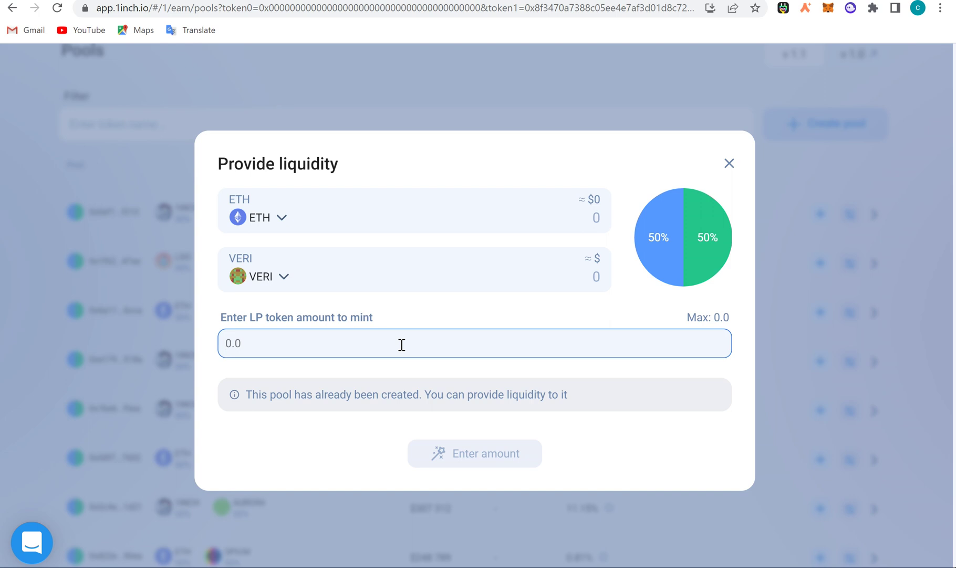
type("100")
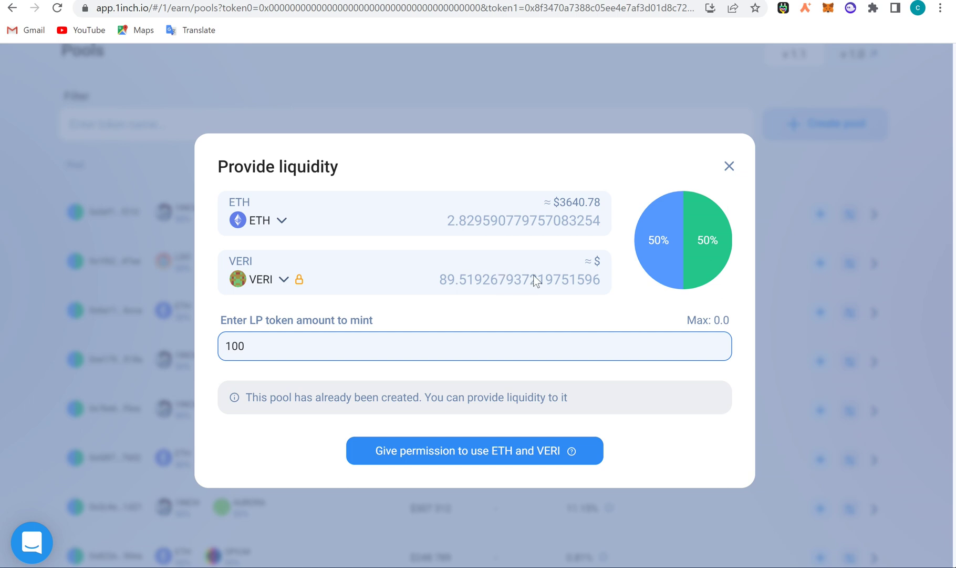
mouse_move(571, 451)
left_click(730, 168)
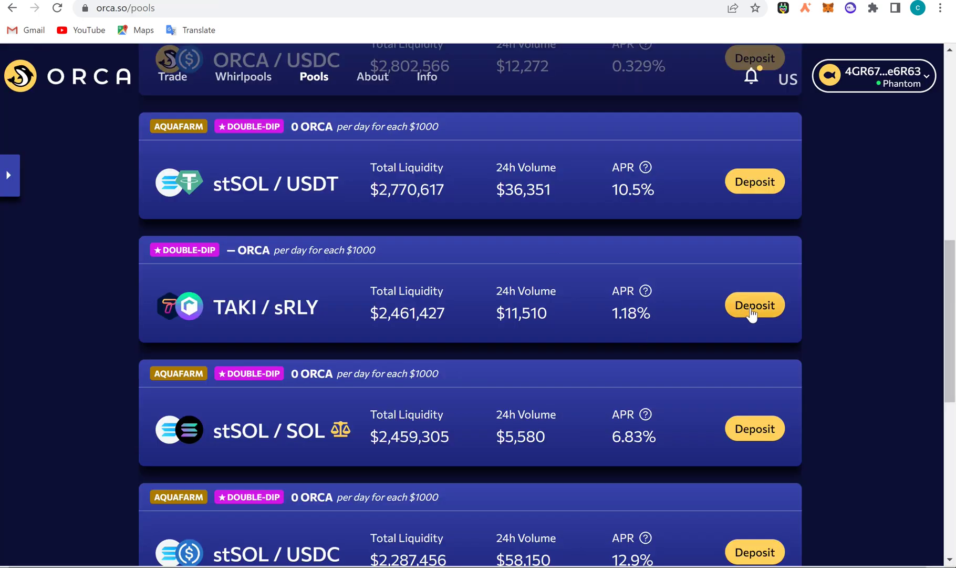
- View the deposit form of Orca's stSOL / SOL pool and close it without depositing
left_click(755, 428)
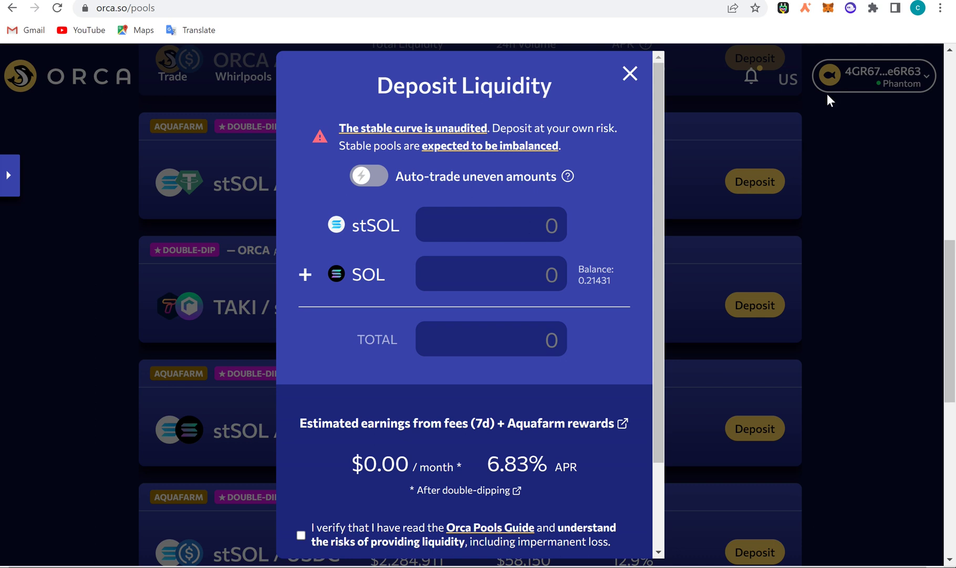
left_click(779, 145)
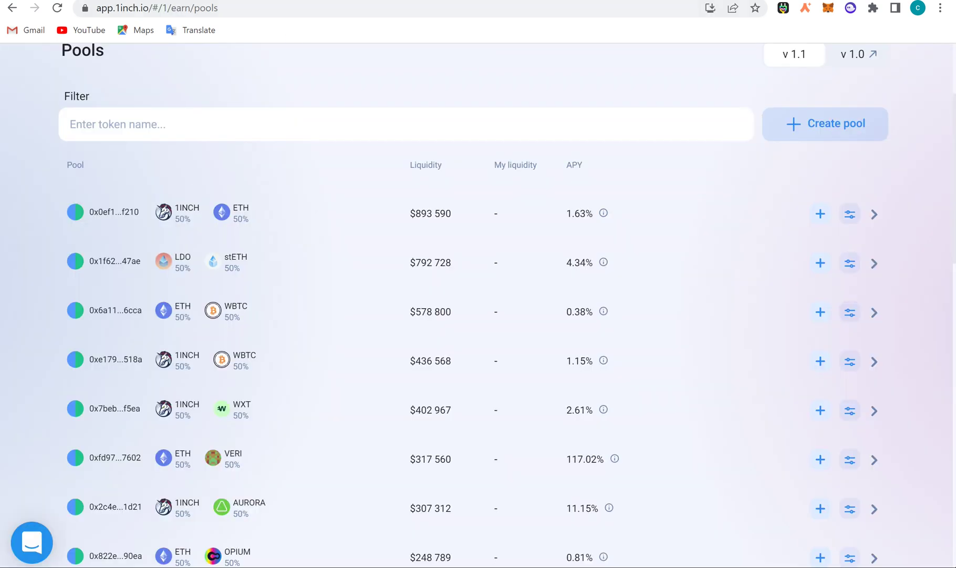
- Search Google for "sushiswap exchange" in a new browser tab
key("ctrl+t")
type("sushi")
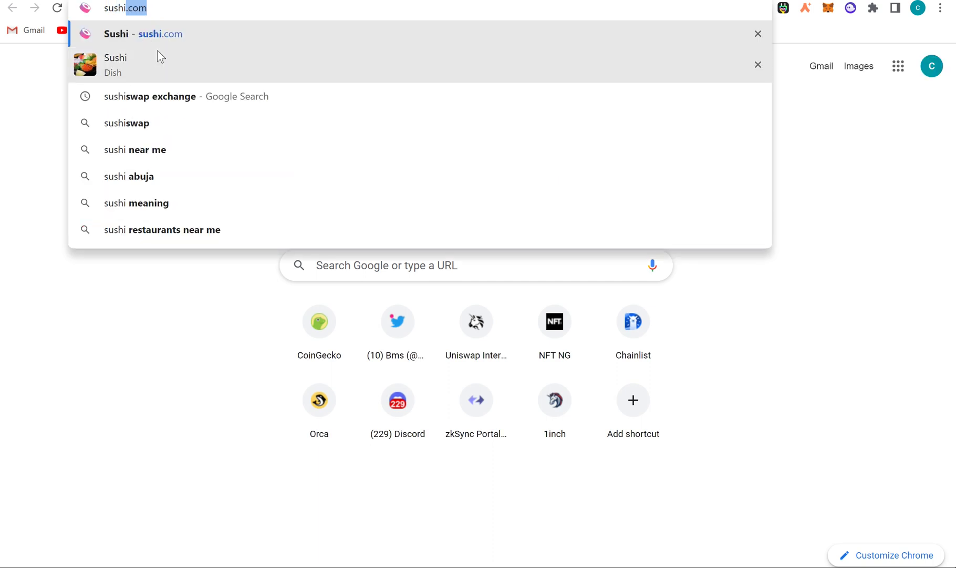
left_click(169, 94)
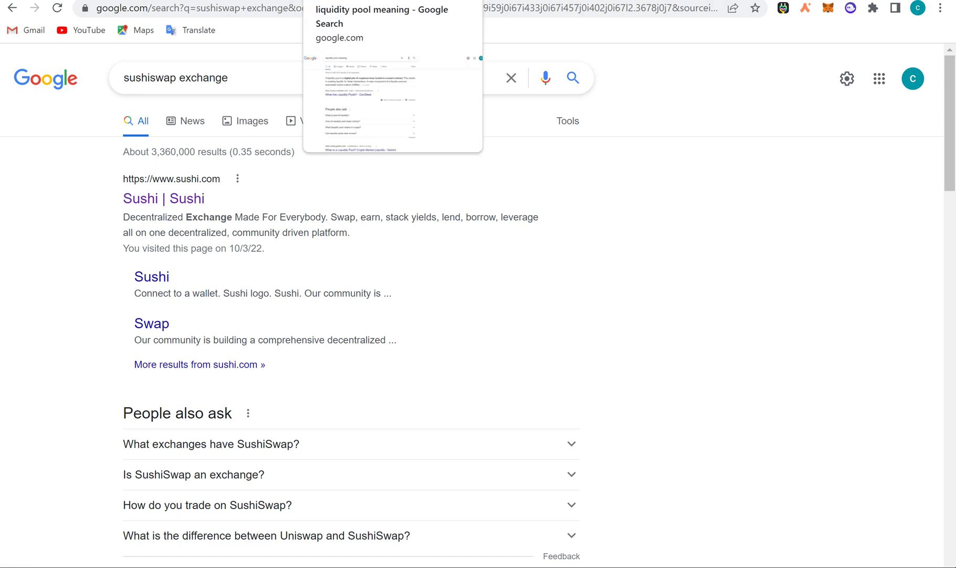
- Return to 1inch, open its Farming page and review the ended farms
left_click(368, 0)
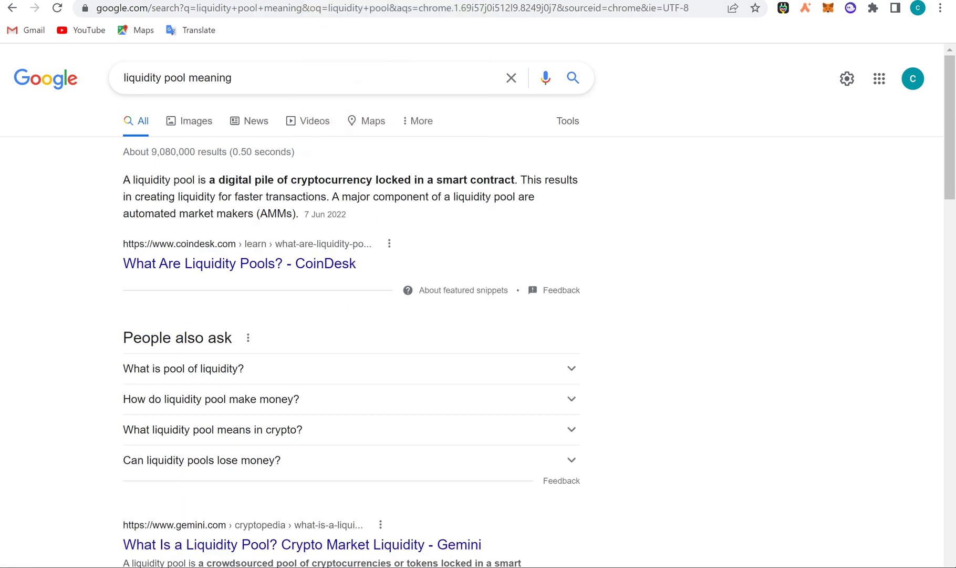
key("ctrl+Tab")
scroll(478, 262, "up", 3)
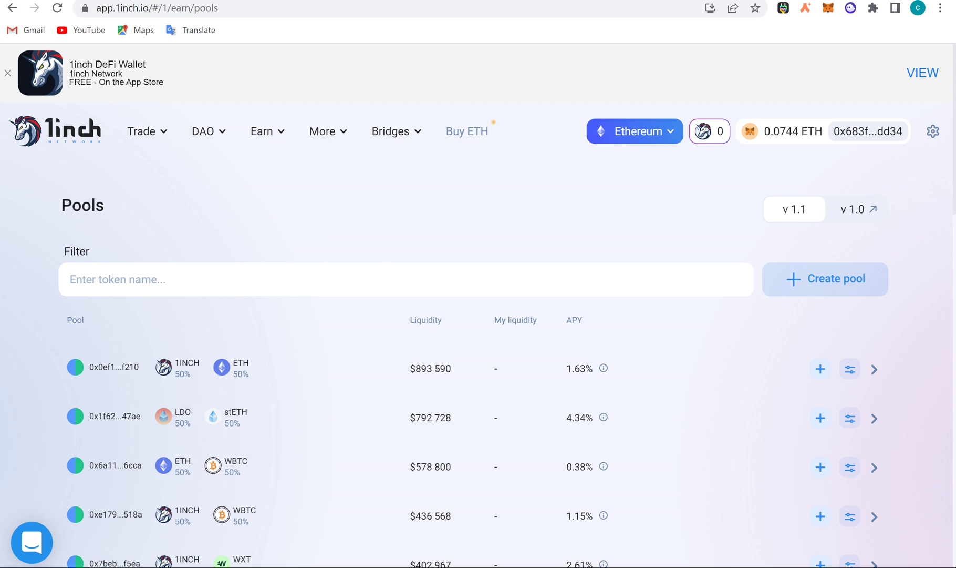
mouse_move(267, 131)
left_click(305, 231)
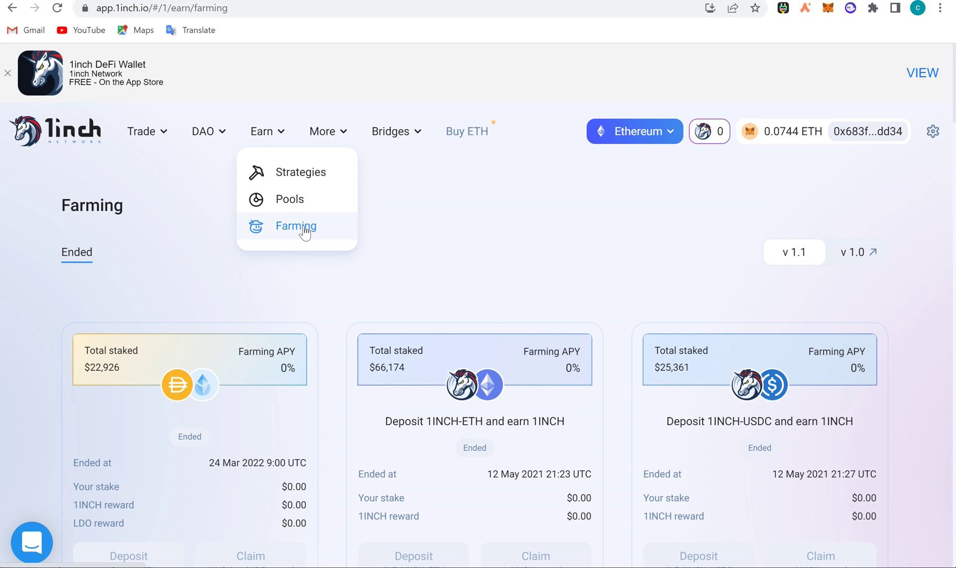
scroll(304, 232, "down", 8)
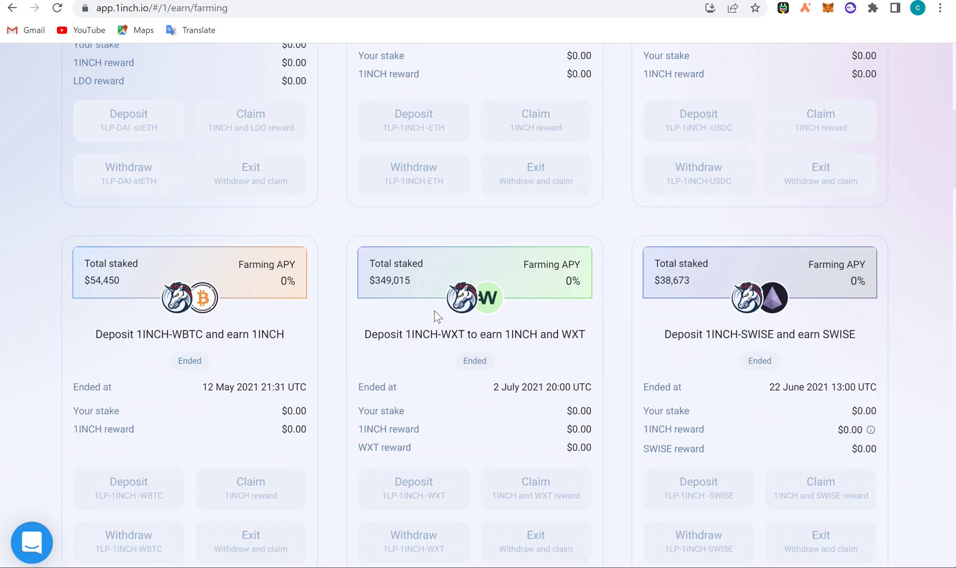
scroll(849, 293, "up", 8)
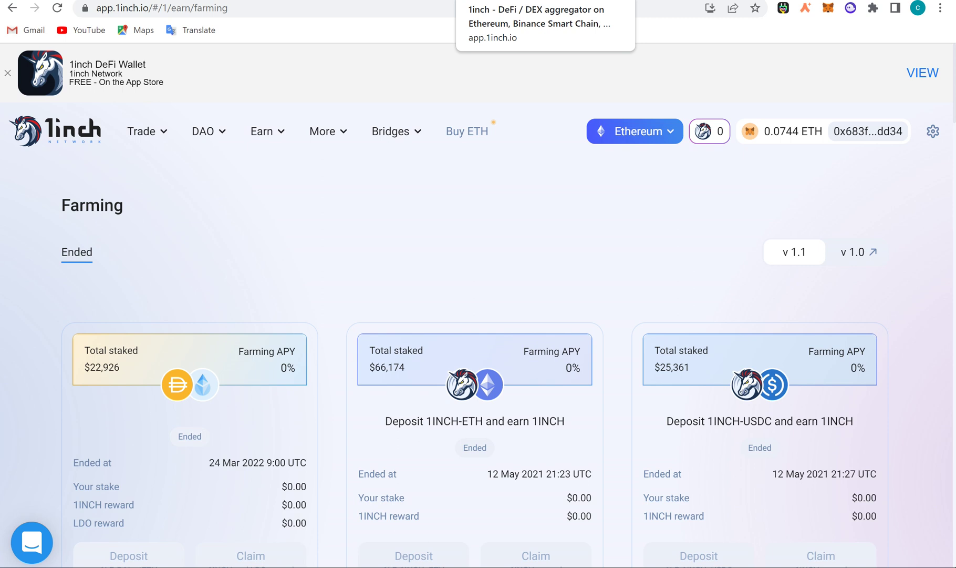
- Switch back to Orca and check the token balances and the Solana details in the Phantom wallet
left_click(210, 0)
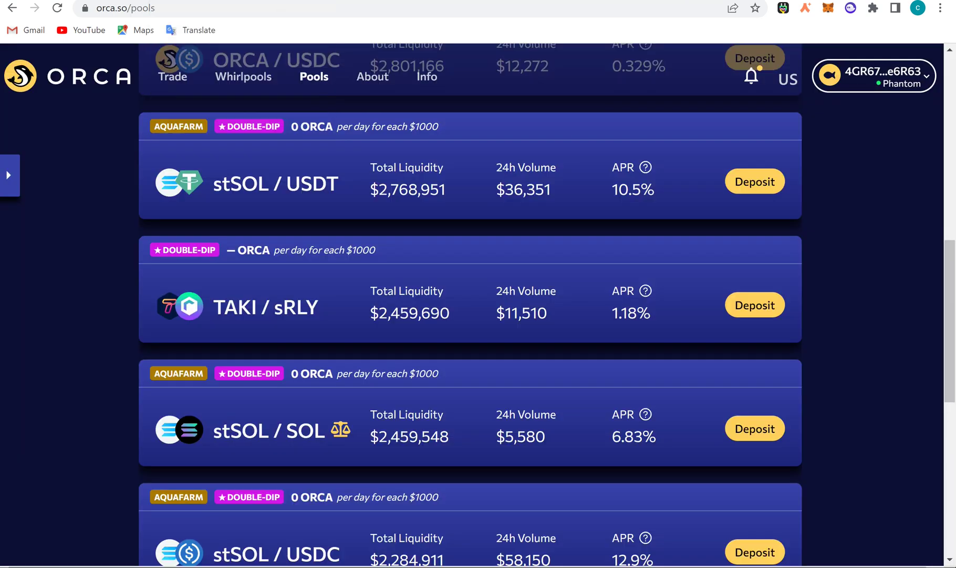
scroll(470, 304, "up", 10)
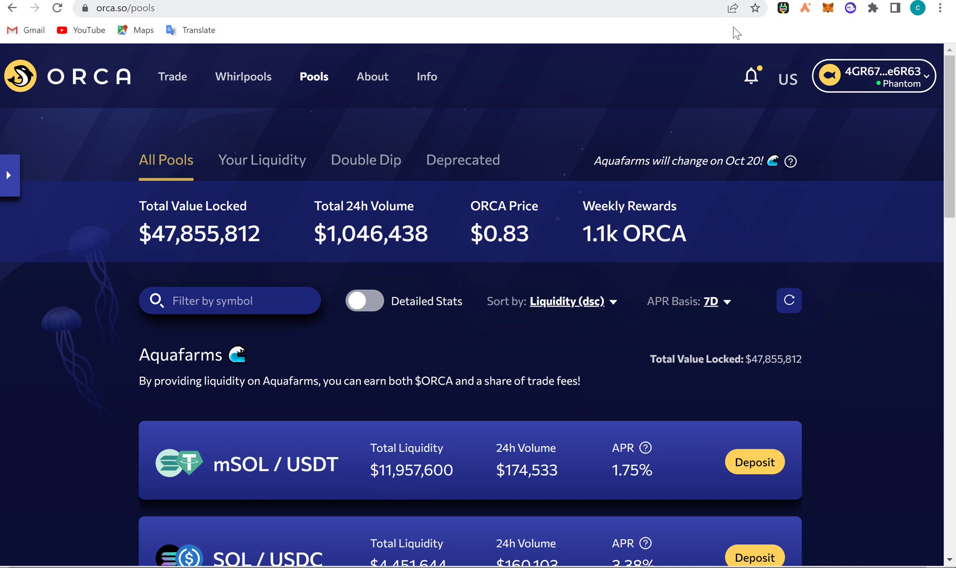
left_click(850, 8)
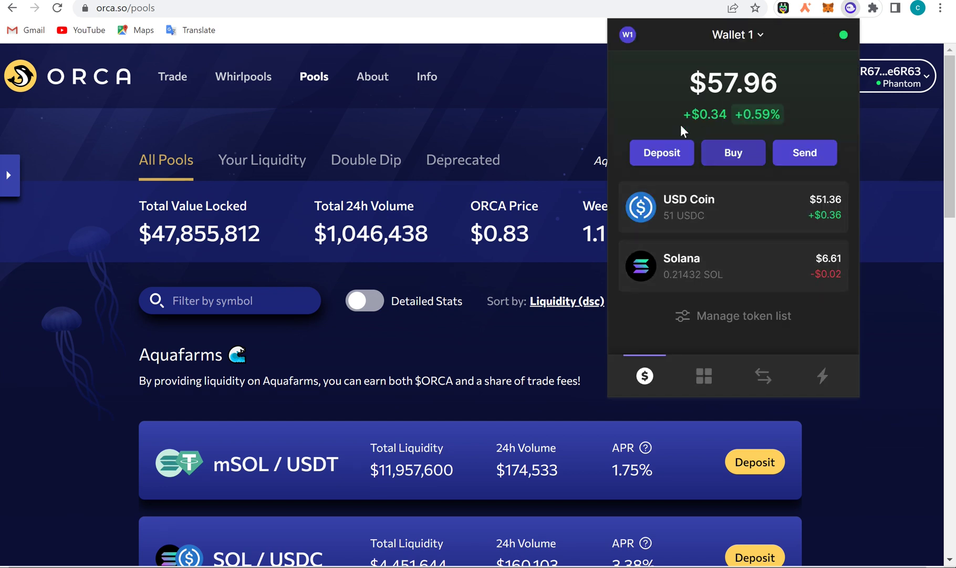
left_click(722, 287)
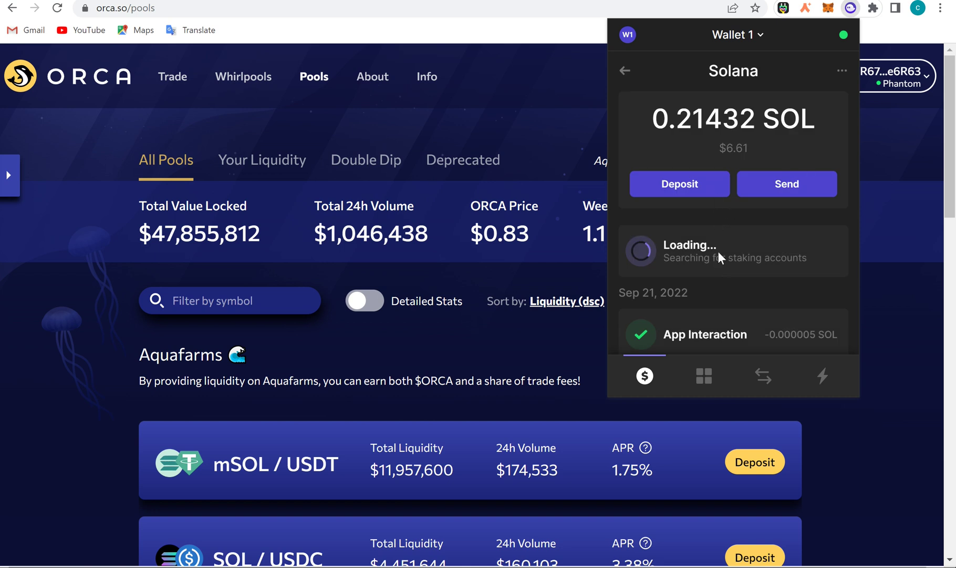
left_click(626, 71)
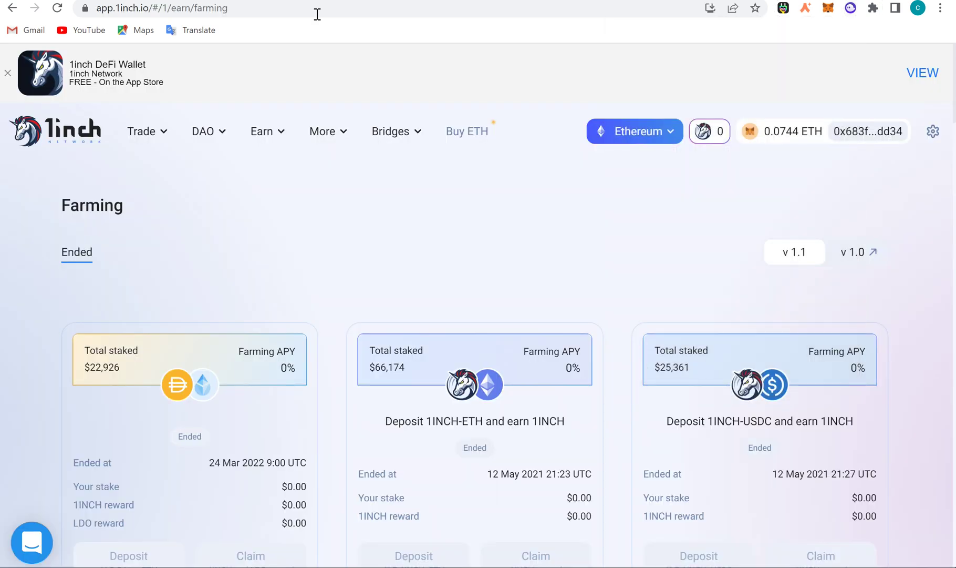
- Open the Jupiter Aggregator site at jup.ag in place of 1inch and connect the Phantom wallet to it
left_click(266, 9)
type("ju")
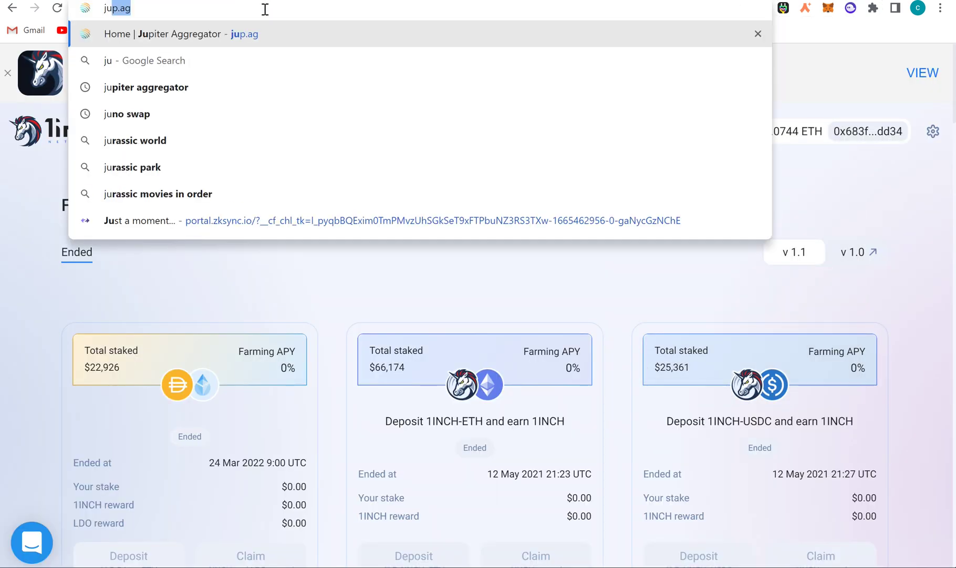
left_click(225, 34)
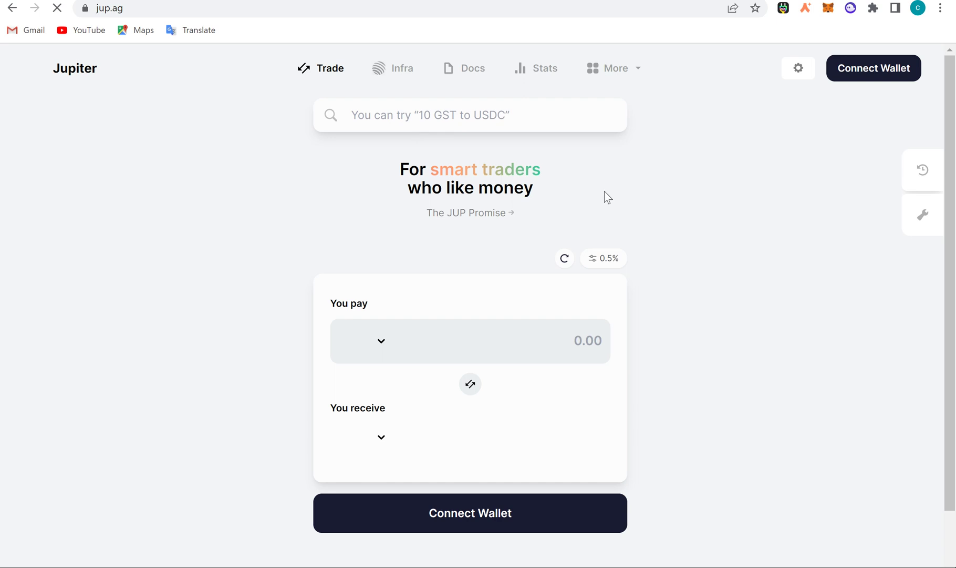
left_click(515, 523)
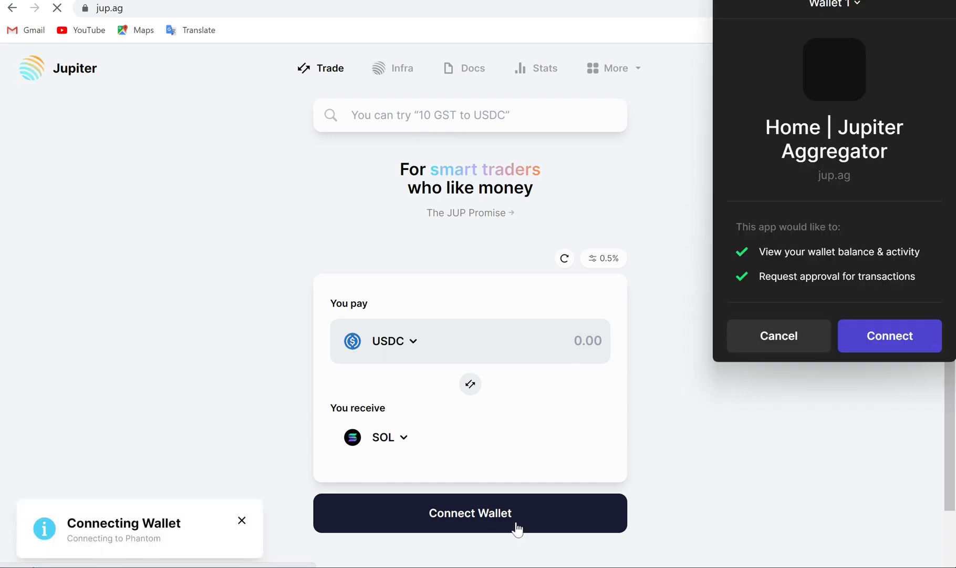
left_click(913, 348)
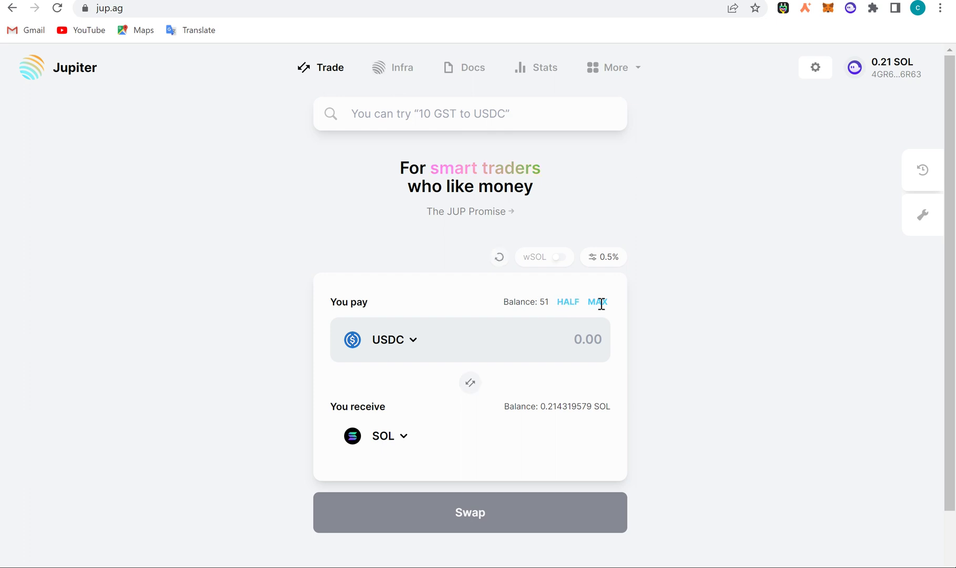
- Swap the maximum USDC balance of 51 for SOL through the best-price route and approve the transaction in the wallet
left_click(585, 333)
left_click(600, 306)
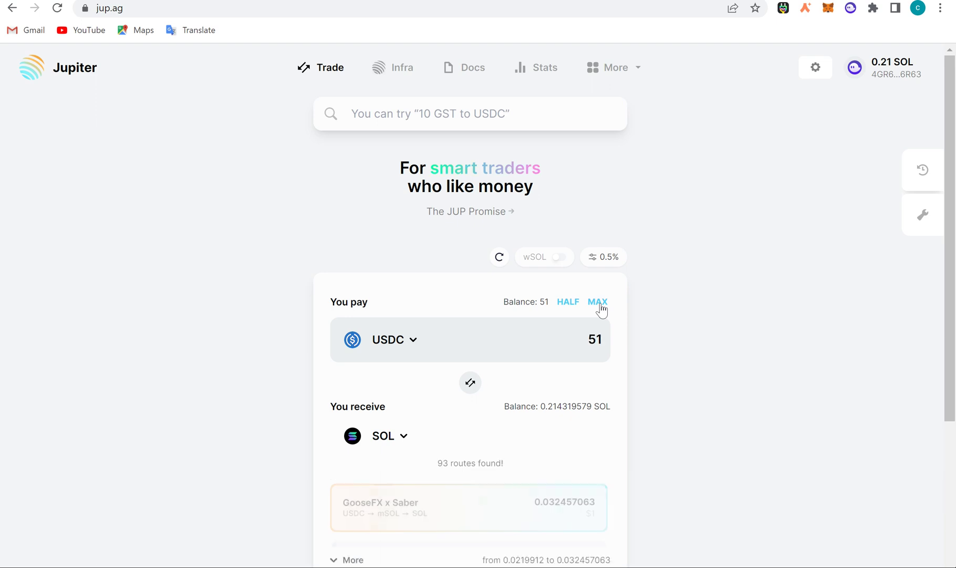
scroll(470, 315, "down", 2)
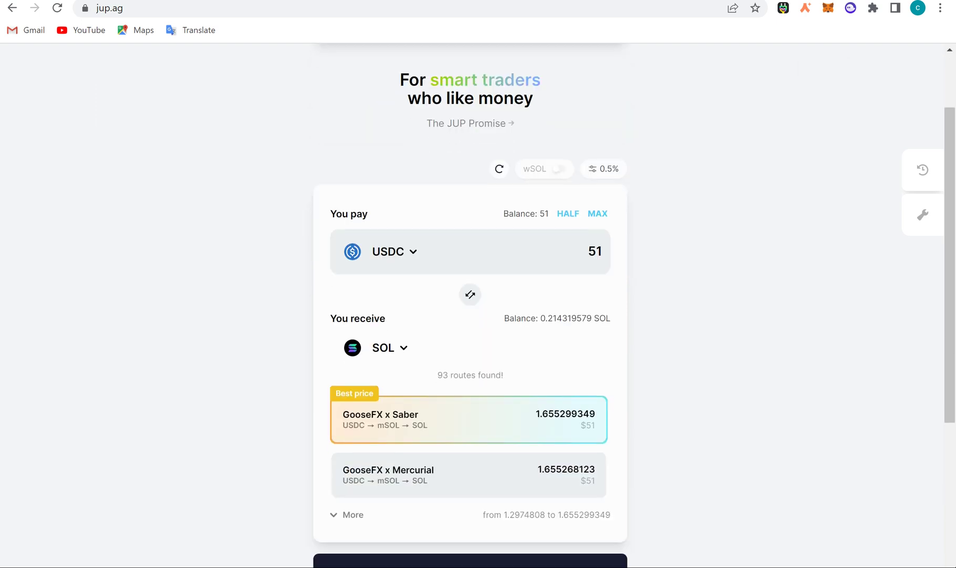
scroll(461, 309, "down", 2)
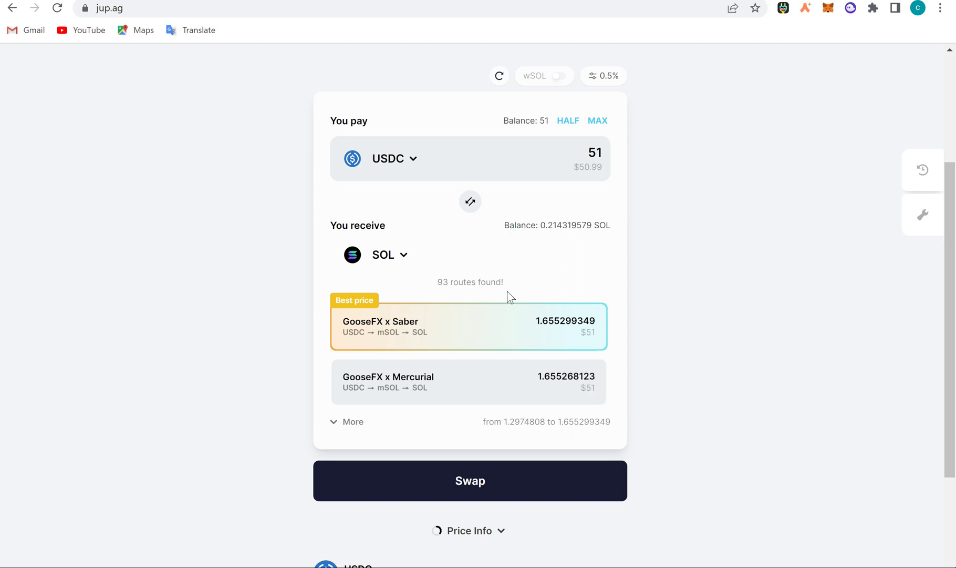
left_click(515, 487)
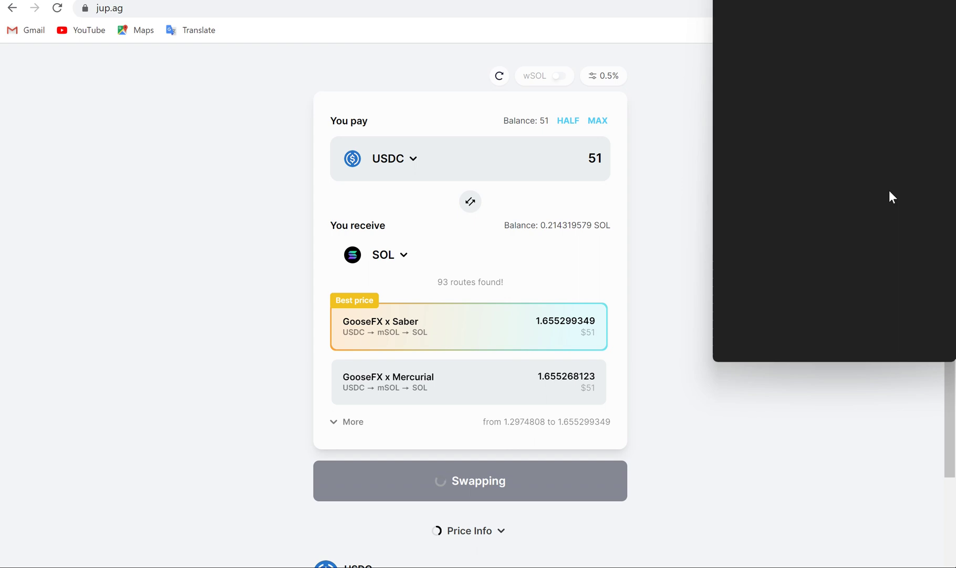
left_click(894, 344)
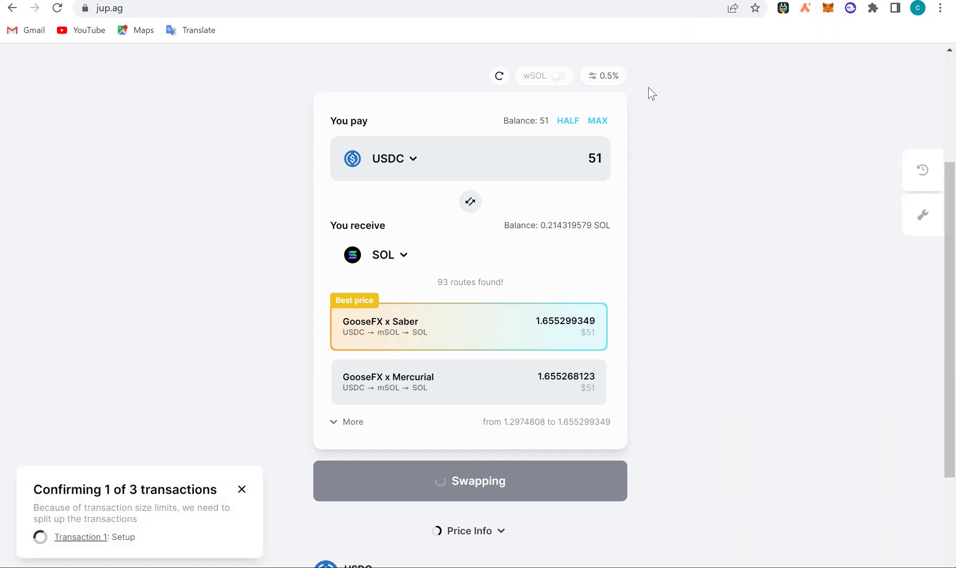
- Check the token balances in the Phantom wallet after the swap and open the Solana details
left_click(851, 10)
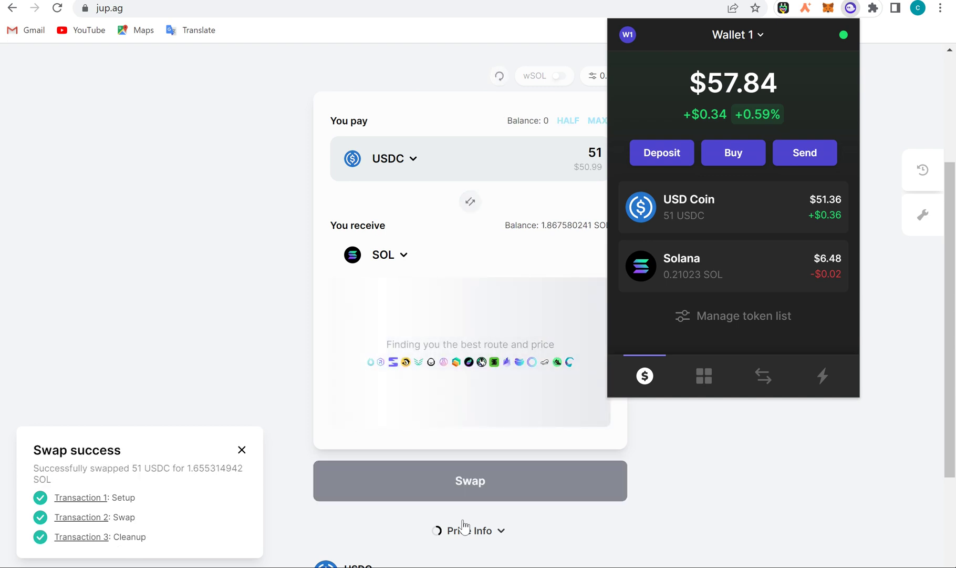
left_click(851, 9)
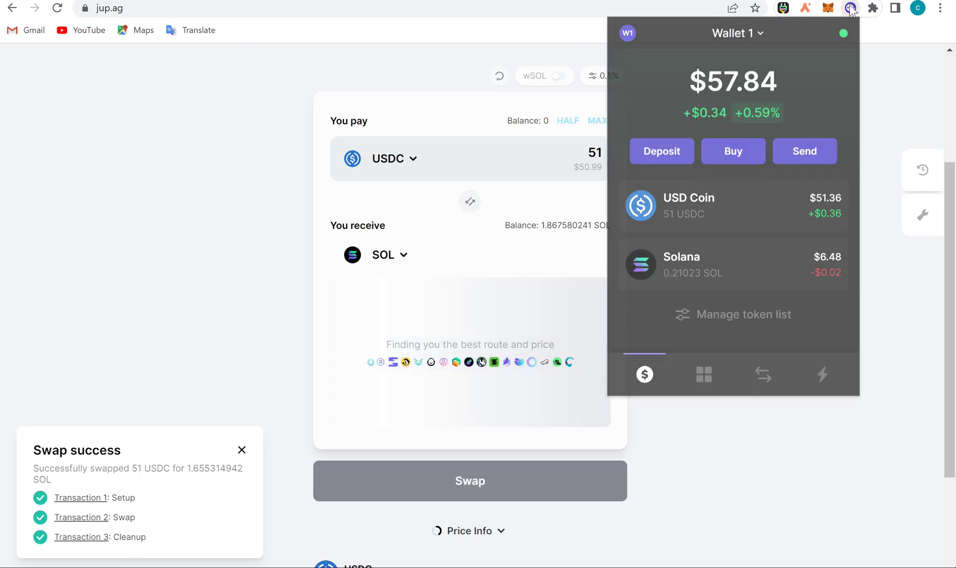
left_click(850, 9)
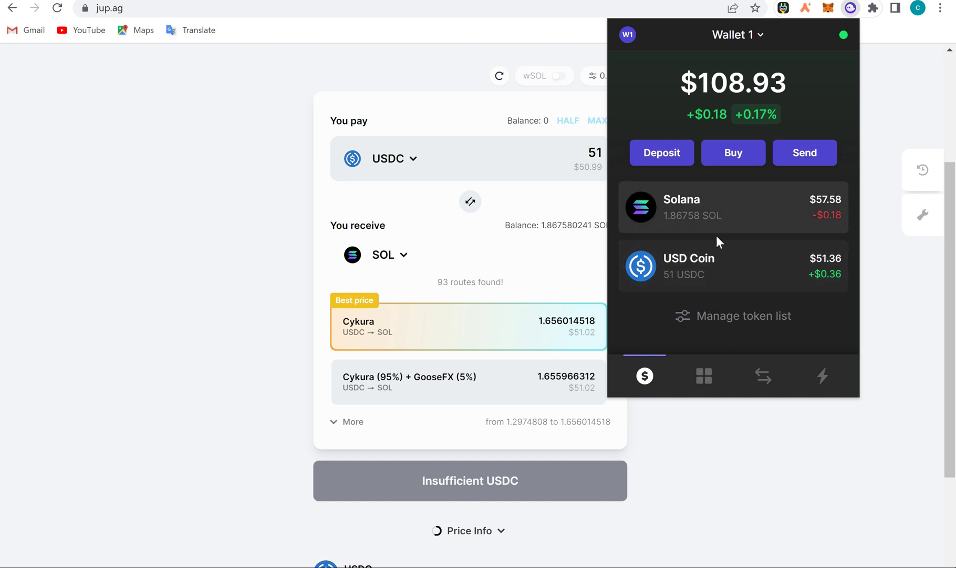
left_click(738, 198)
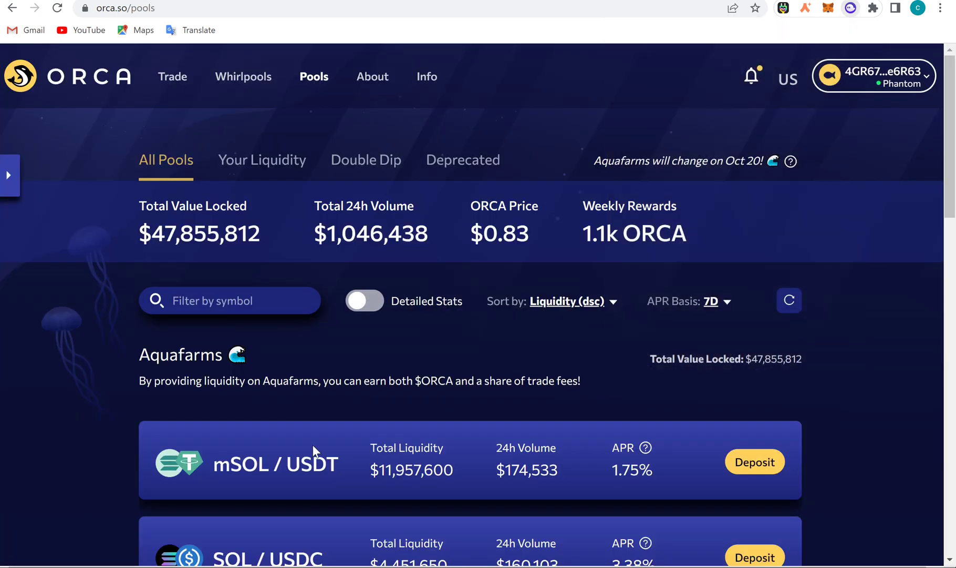
- On Orca's pools page, open Solana in the Phantom wallet and start earning SOL to bring up the validator list
scroll(471, 315, "down", 4)
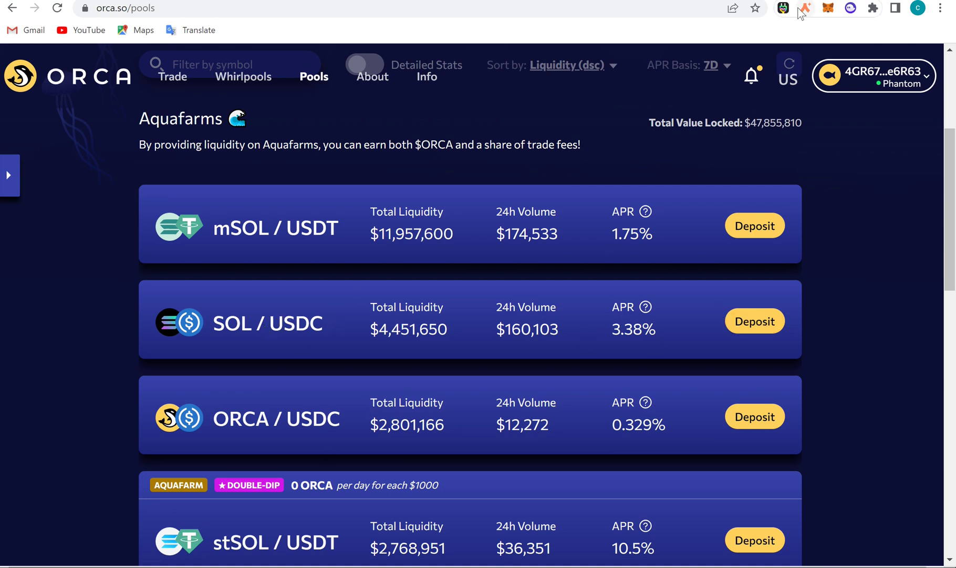
left_click(851, 8)
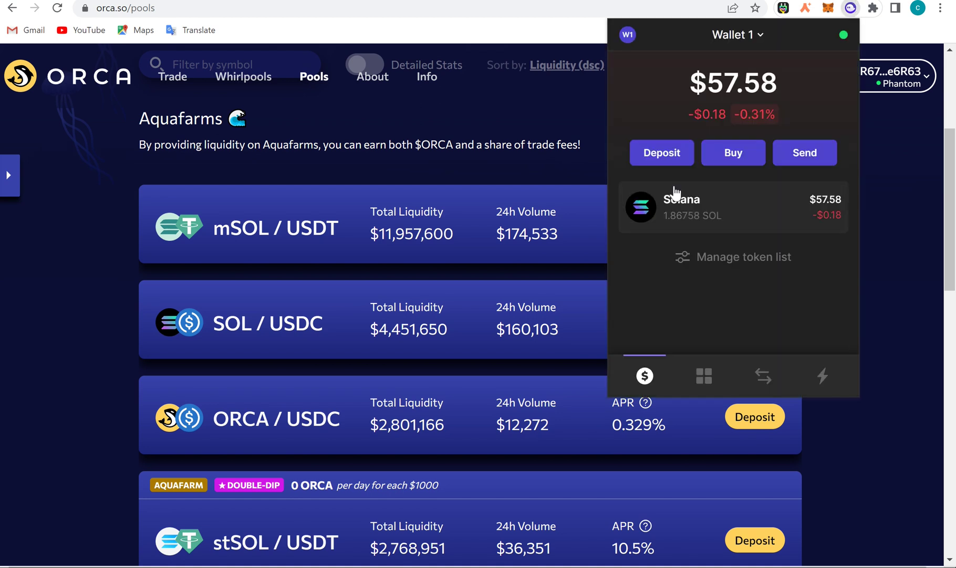
left_click(710, 202)
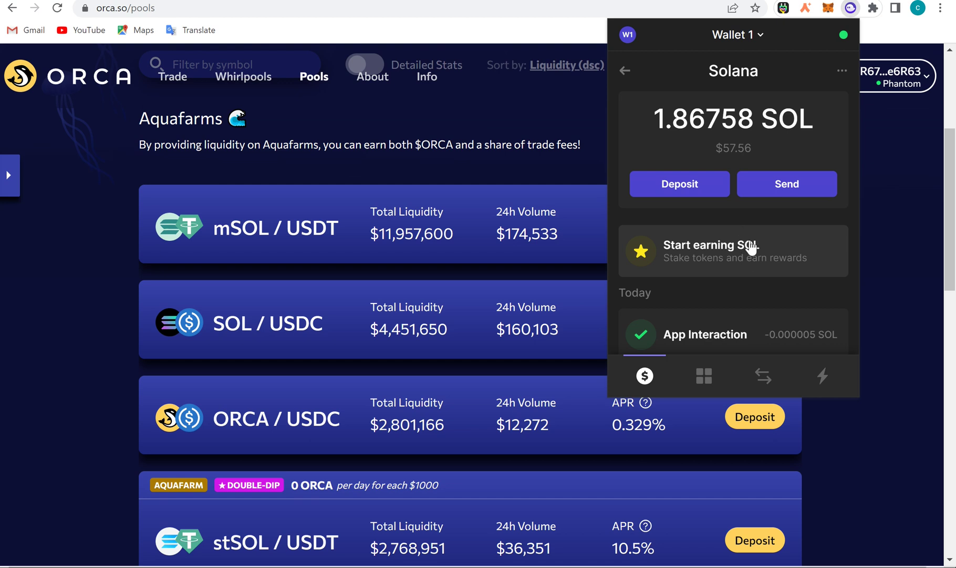
left_click(751, 247)
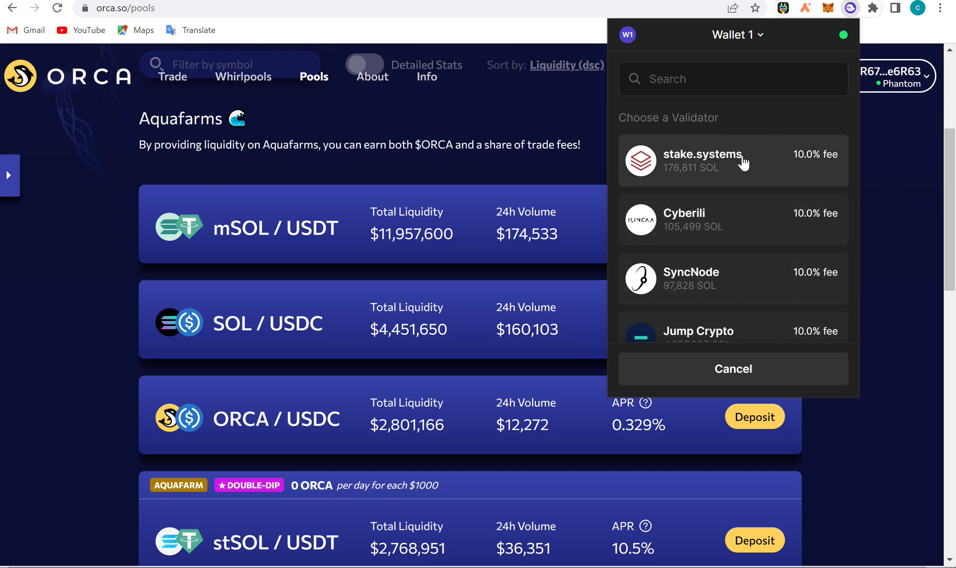
- Browse the staking validators, preview the staking form for stake.systems and return to the validator list
scroll(742, 246, "down", 4)
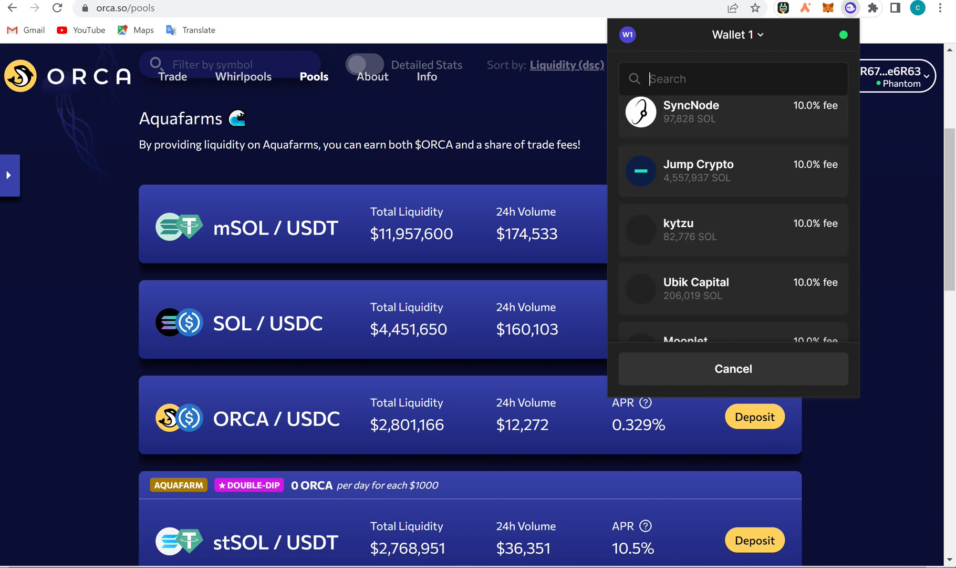
scroll(732, 217, "down", 6)
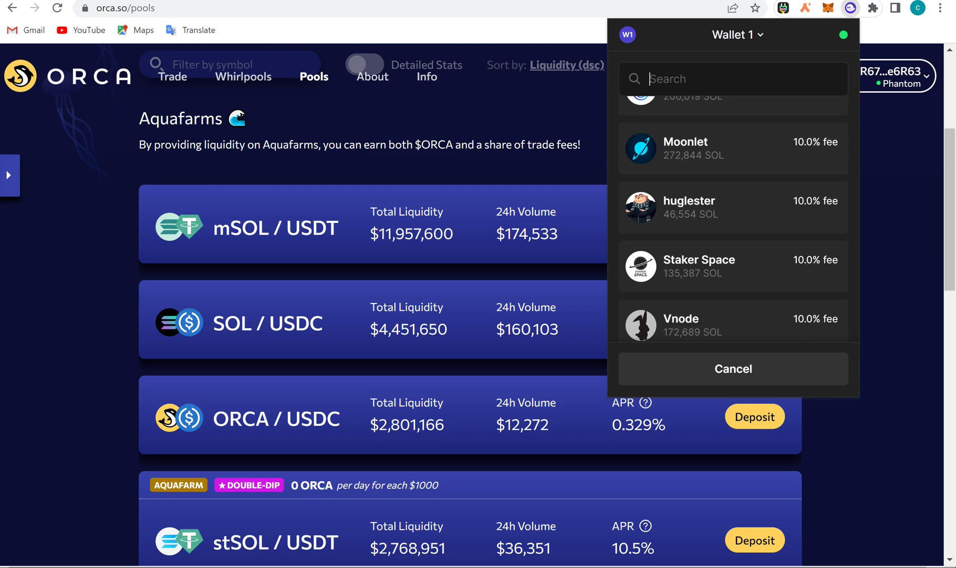
scroll(734, 221, "up", 9)
scroll(733, 220, "down", 10)
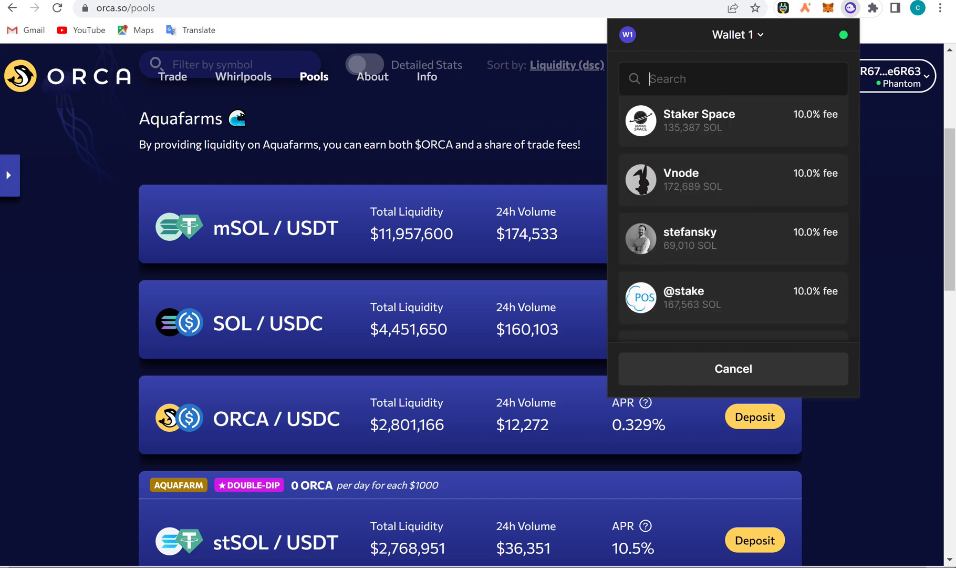
scroll(733, 221, "up", 10)
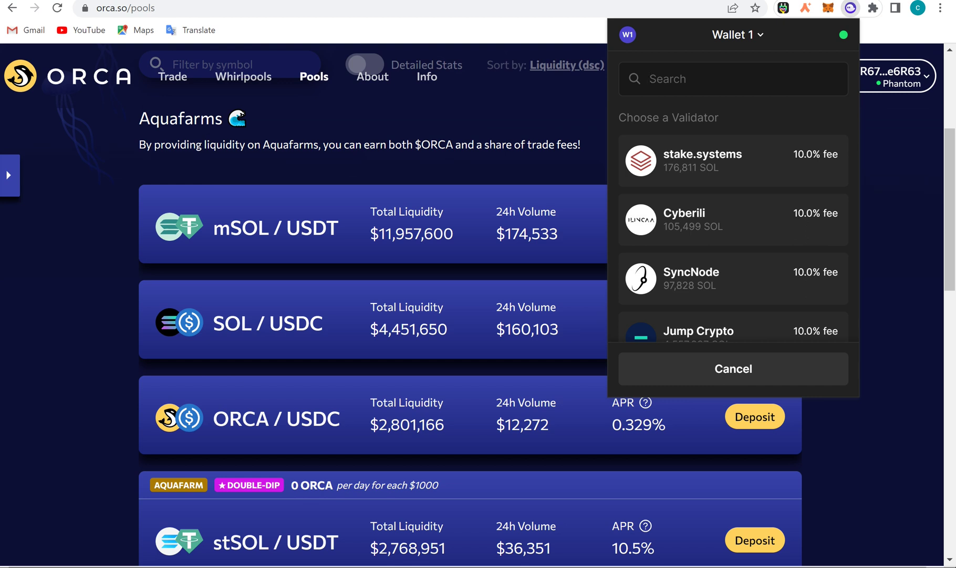
left_click(733, 160)
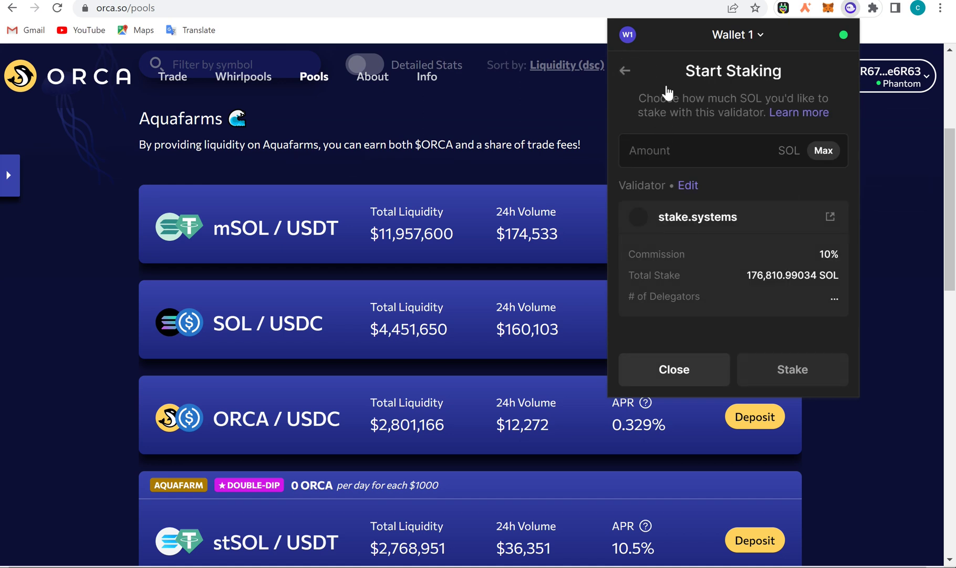
left_click(624, 71)
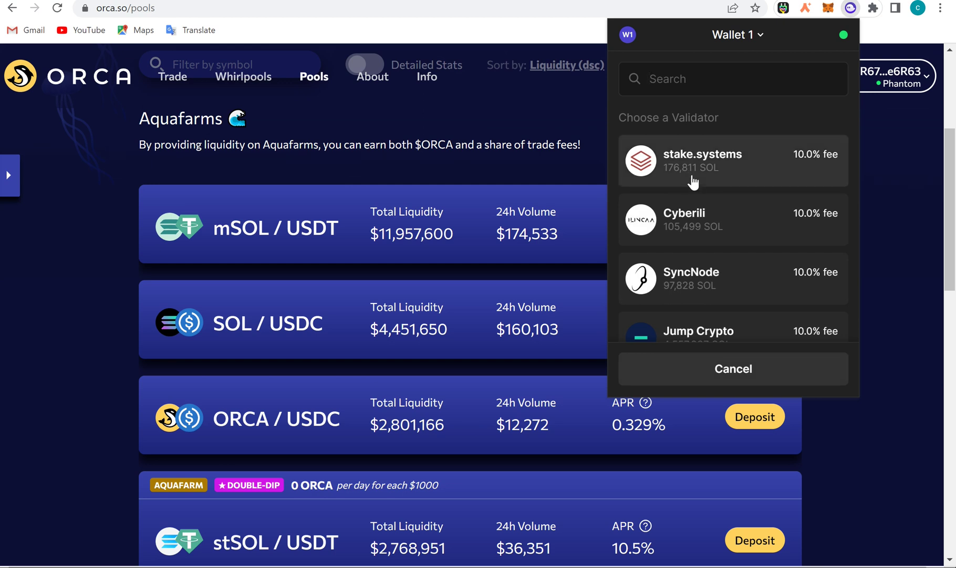
- Search the validators for "samo", choose Samoyedcoin (SAMO) and set the stake amount to 1 SOL
type("samo")
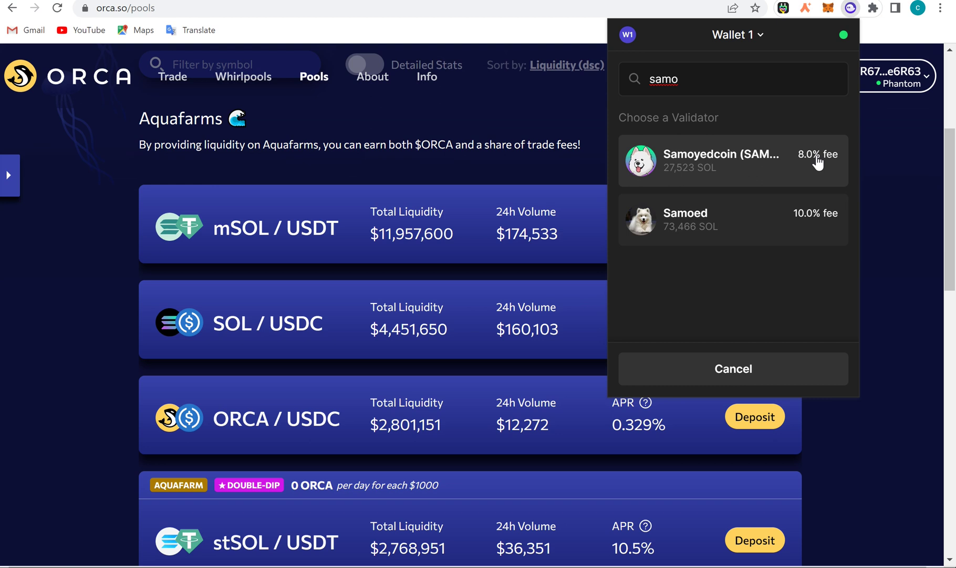
left_click(730, 165)
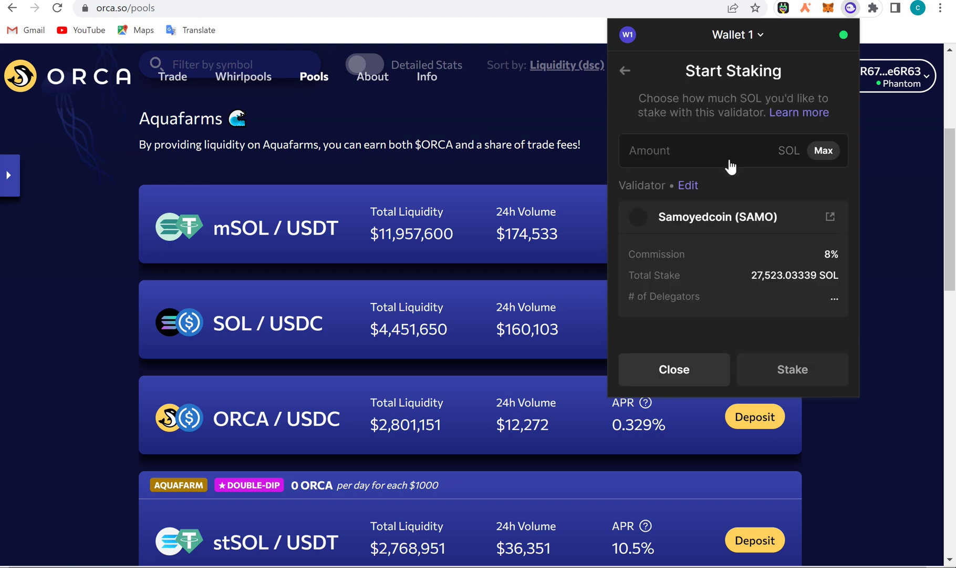
left_click(824, 151)
key("BackSpace")
key("BackSpace")
key("BackSpace")
key("BackSpace")
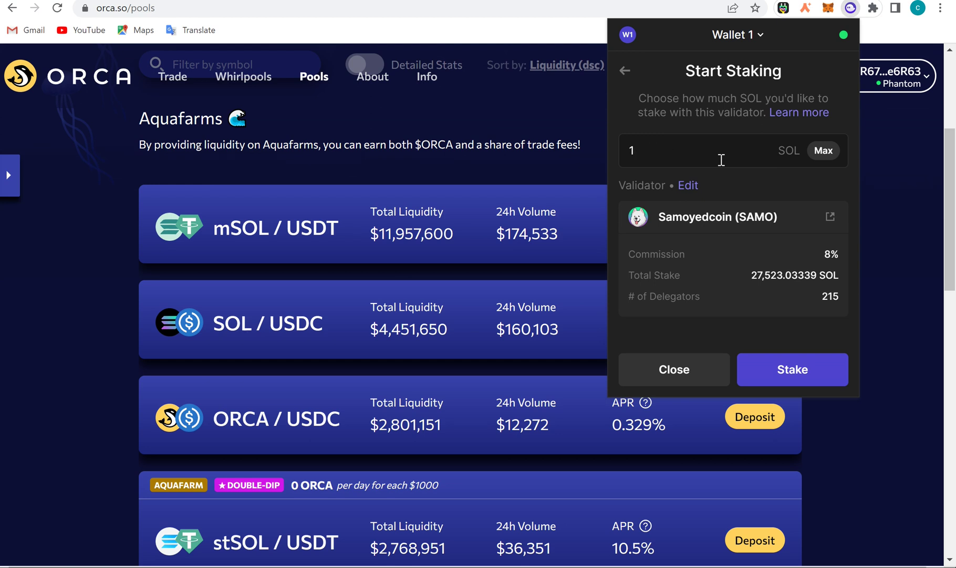
- Submit the stake to Samoyedcoin (SAMO), close the progress notice and review the new stake's status
left_click(801, 368)
left_click(797, 381)
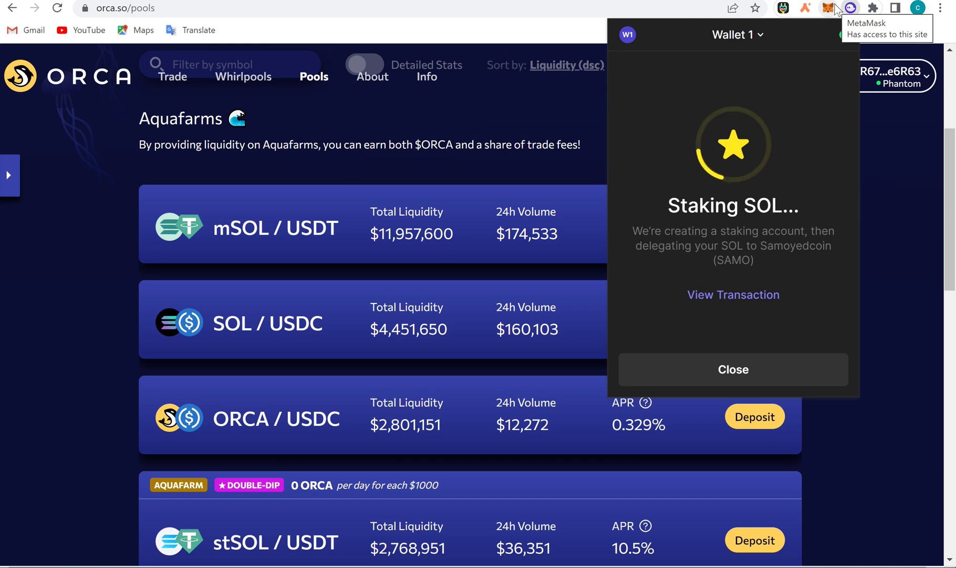
left_click(734, 385)
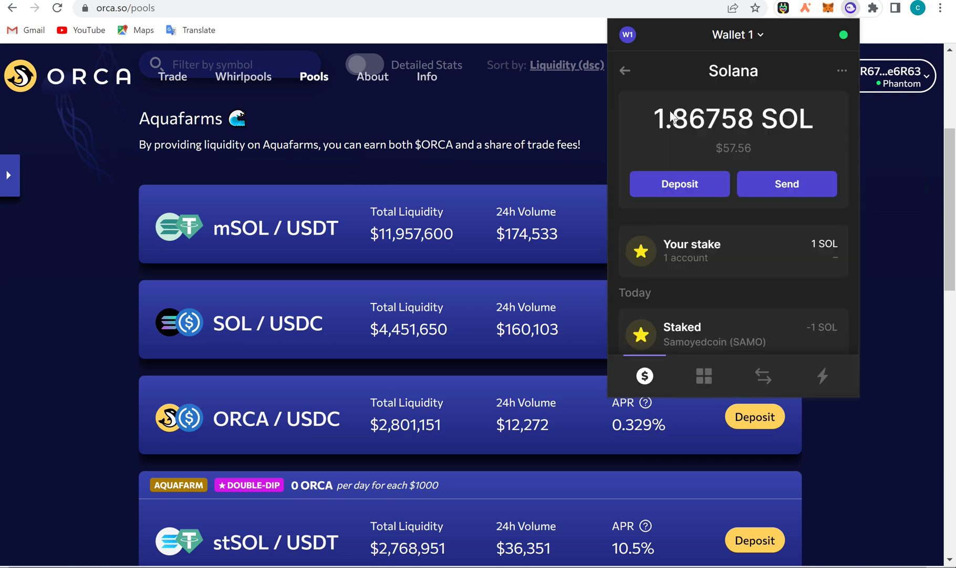
left_click(759, 255)
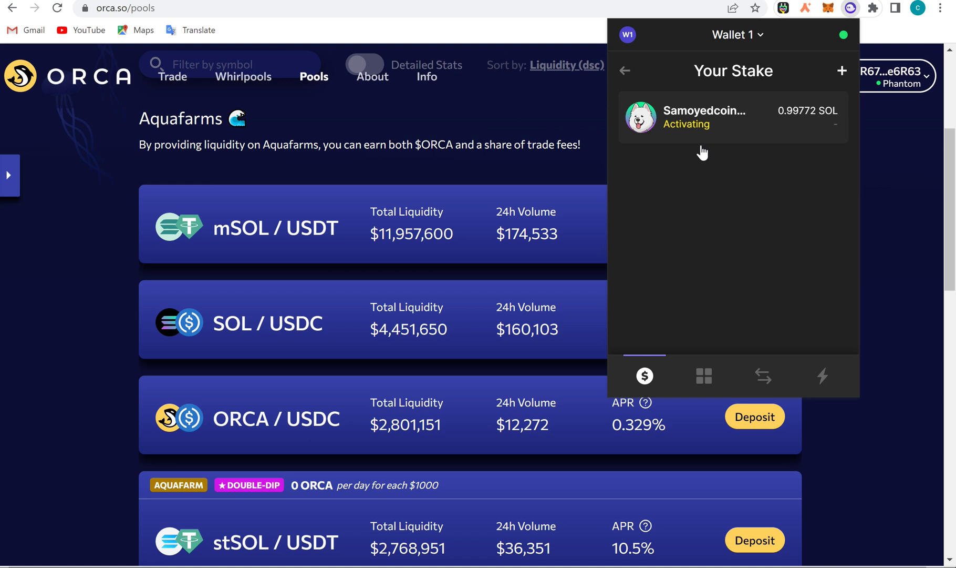
left_click(626, 72)
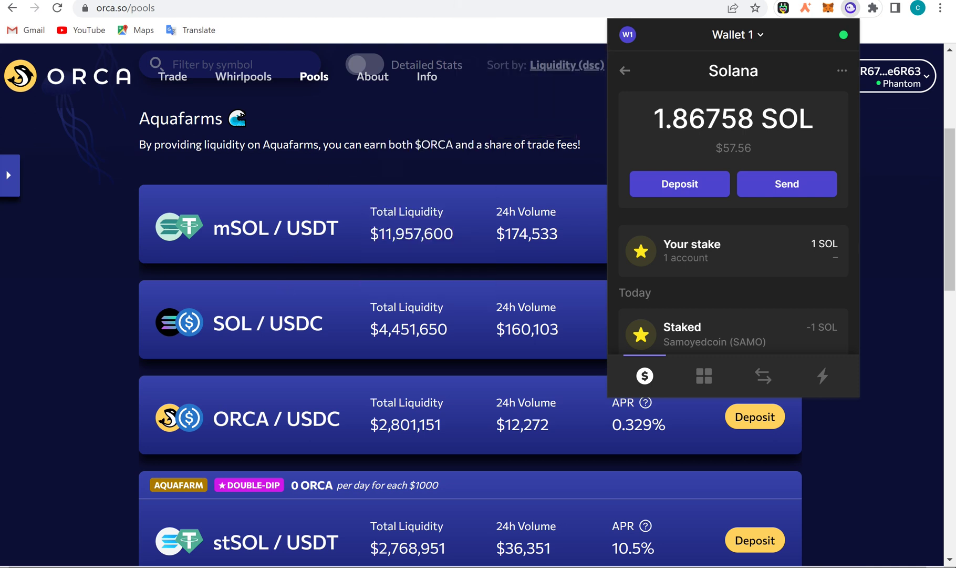
- Switch to the tab with the sushiswap search results and open Binance's BNB/BUSD spot trading page there
left_click(657, 0)
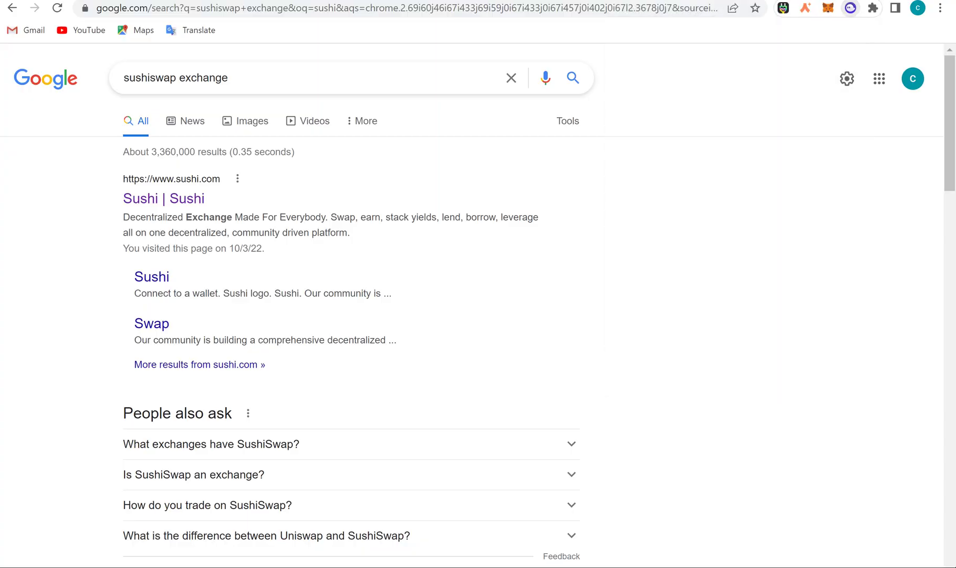
left_click(308, 12)
type("bin")
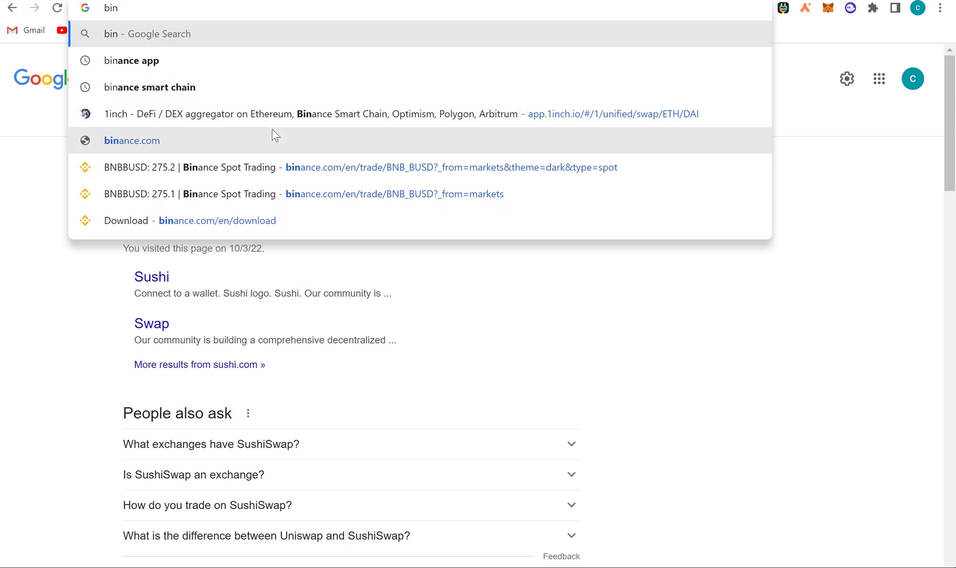
left_click(303, 186)
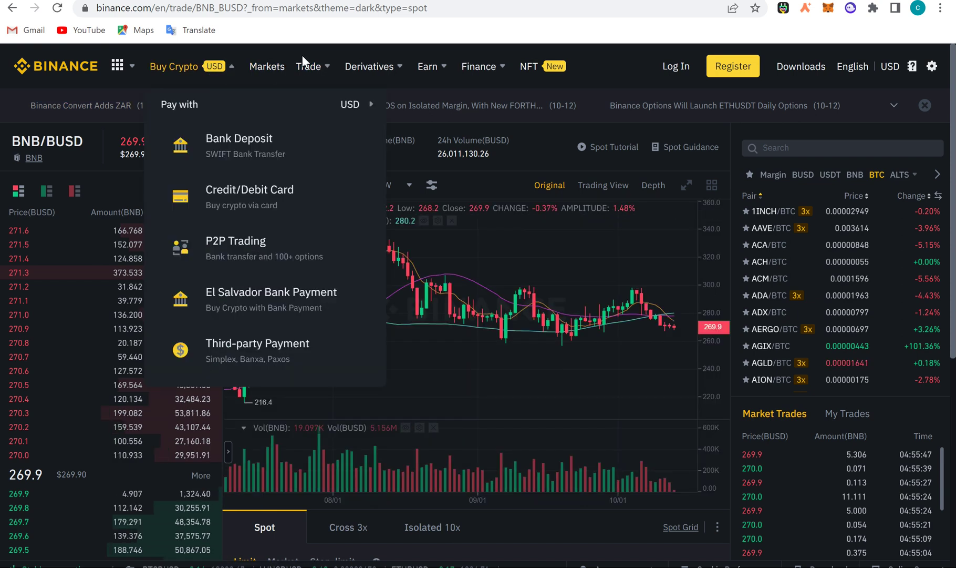
- Open Binance Earn and review the principal-protected products with their estimated APRs and durations
mouse_move(435, 82)
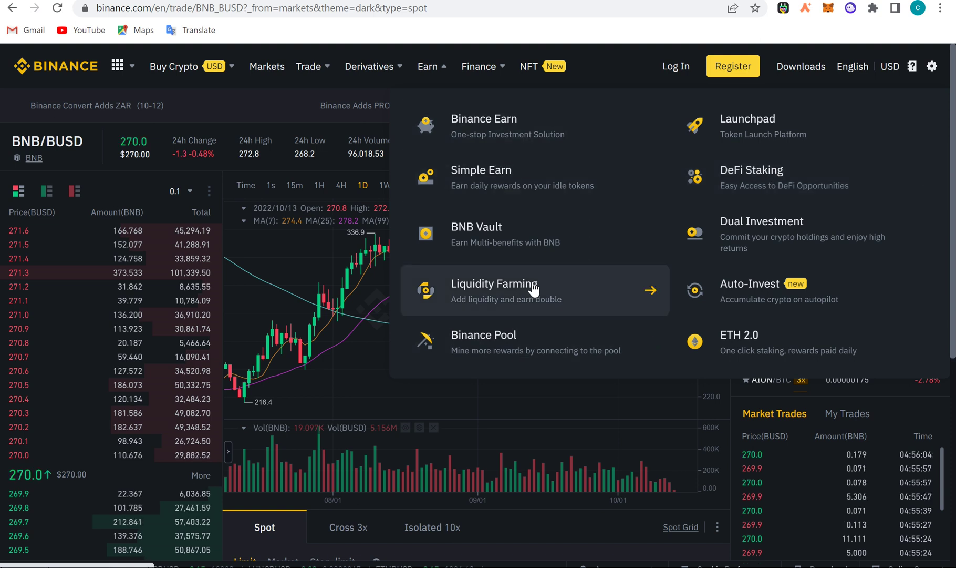
left_click(550, 129)
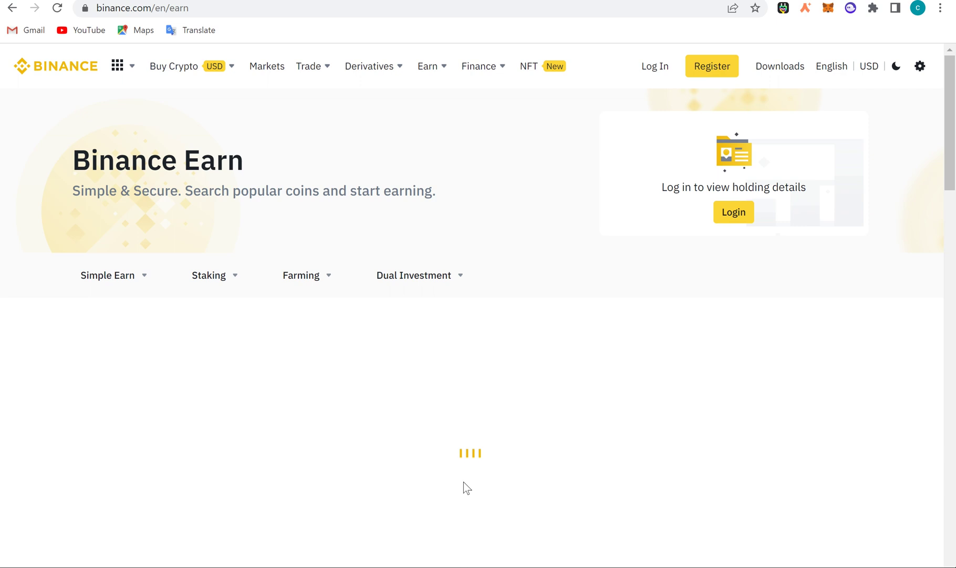
scroll(463, 481, "down", 1)
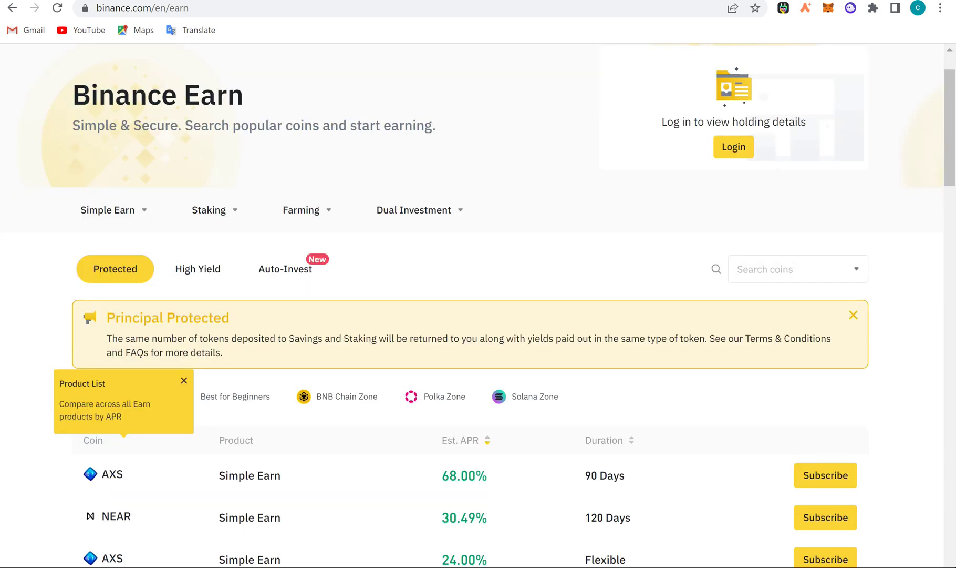
scroll(463, 481, "down", 2)
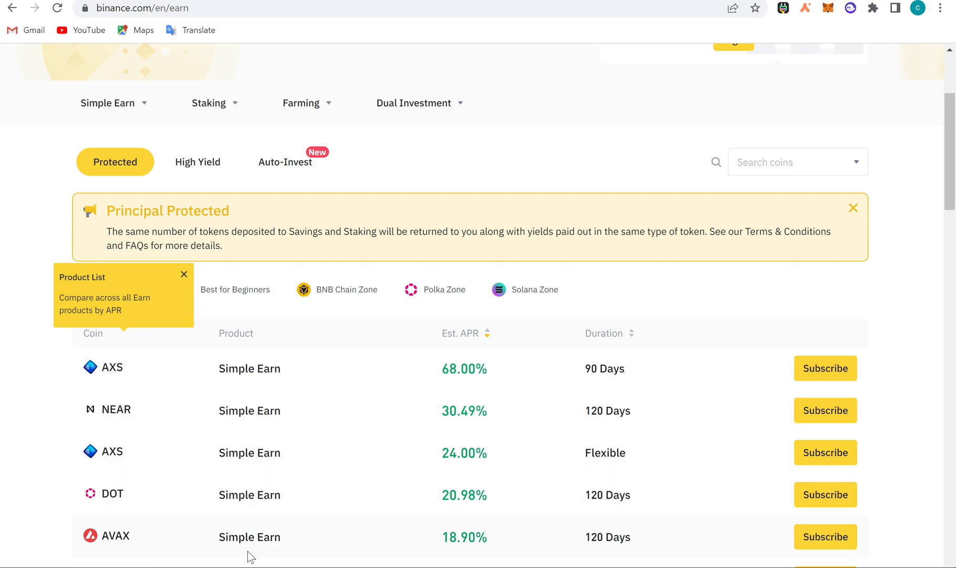
scroll(250, 556, "down", 2)
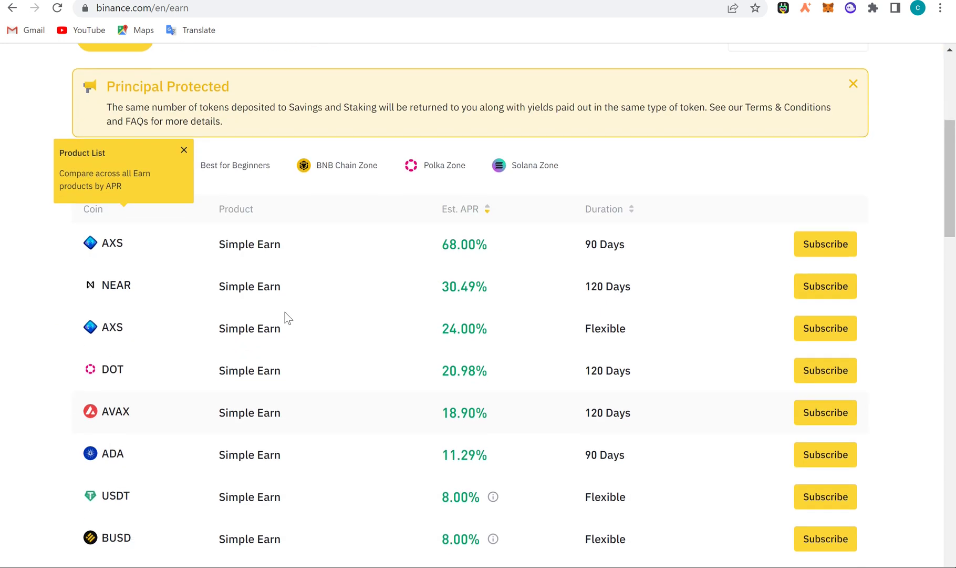